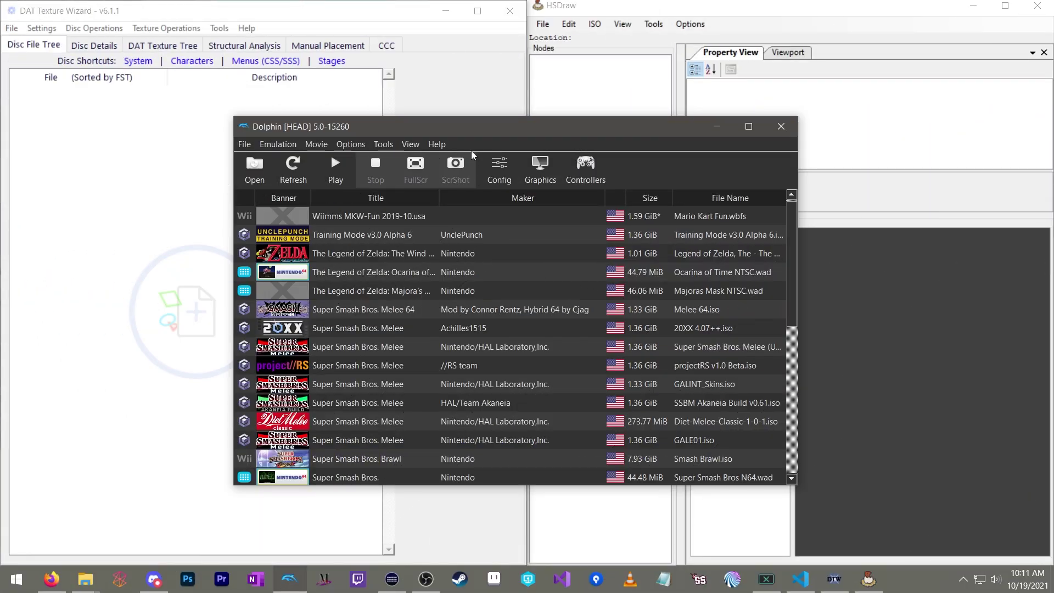
- Open the properties of Super Smash Bros. Melee (USA) (v1.02).iso and show its Gecko codes in an enlarged window
{"action": "left_click_drag", "start_coordinate": [482, 129], "coordinate": [482, 119]}
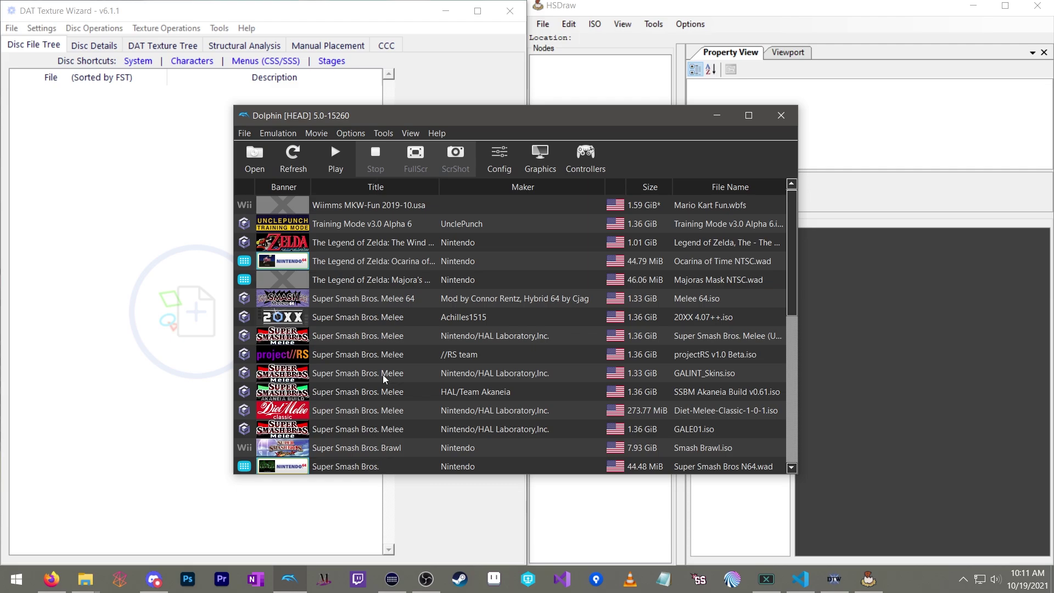
{"action": "right_click", "coordinate": [371, 339]}
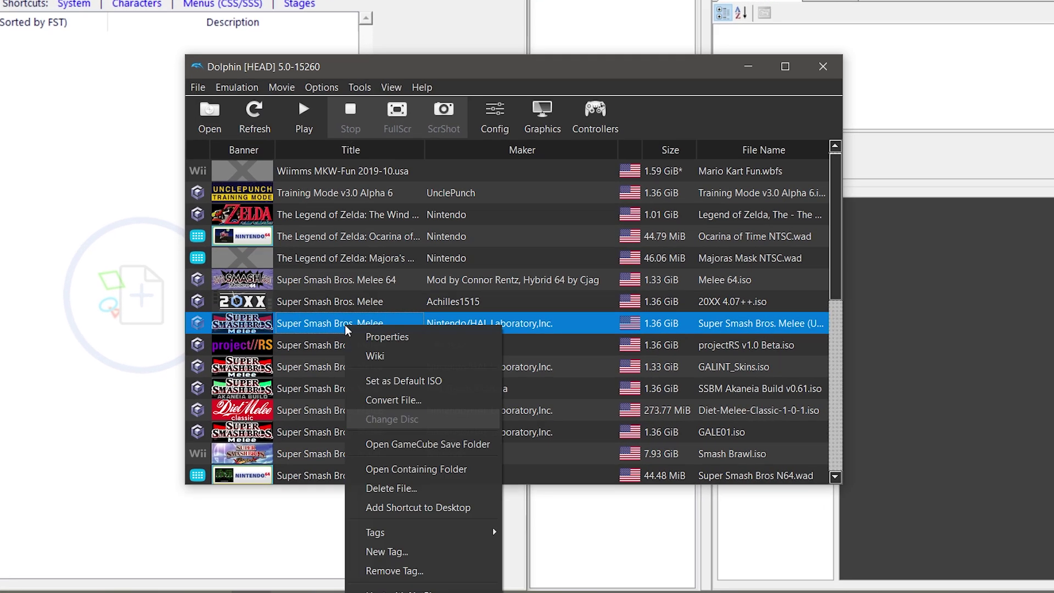
{"action": "left_click", "coordinate": [362, 335]}
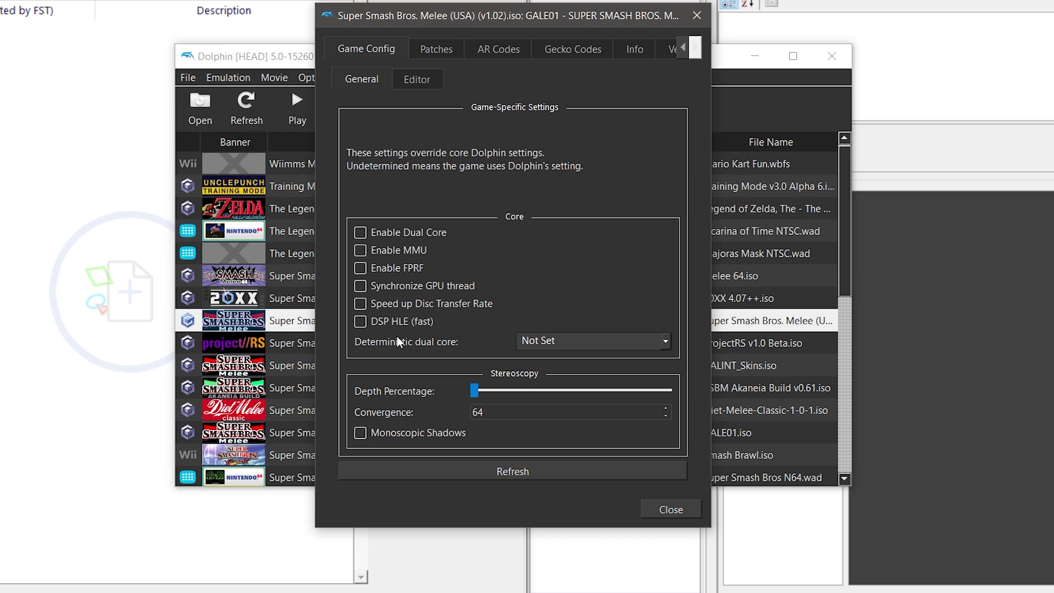
{"action": "left_click_drag", "start_coordinate": [535, 14], "coordinate": [365, 26]}
{"action": "left_click", "coordinate": [397, 60]}
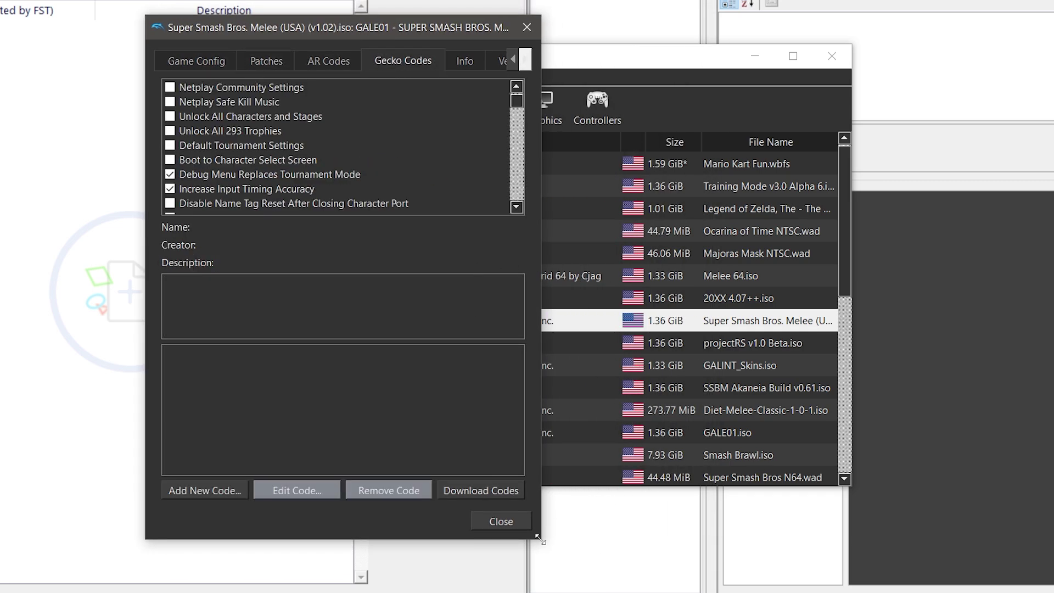
{"action": "left_click_drag", "start_coordinate": [539, 538], "coordinate": [738, 566]}
{"action": "left_click_drag", "start_coordinate": [482, 26], "coordinate": [560, 17]}
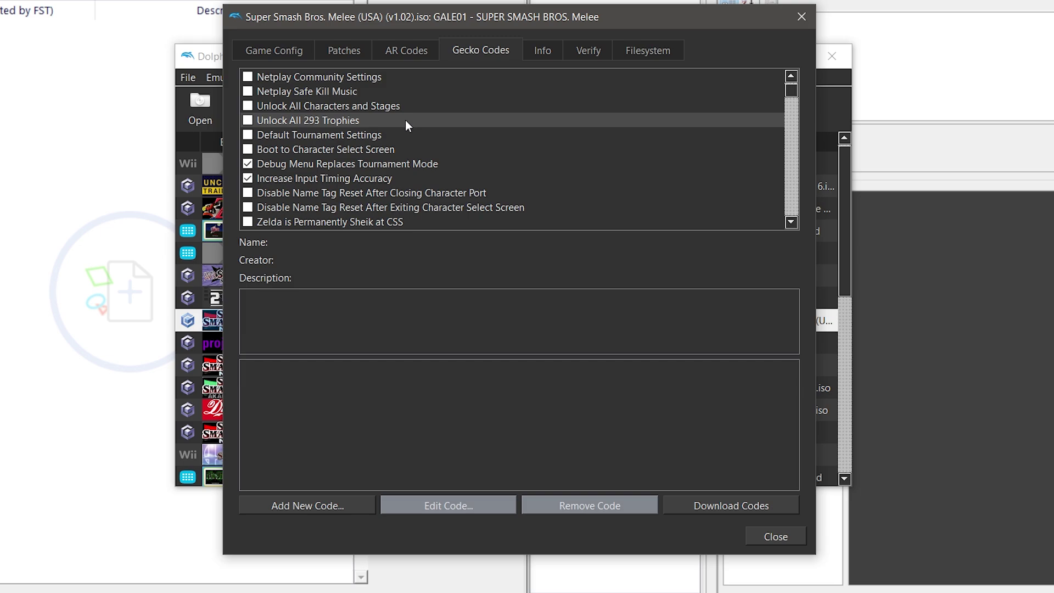
- Review the Gecko codes Character Models Invisible, No Character Shadows and Remove HUD
{"action": "scroll", "coordinate": [400, 133], "scroll_direction": "down", "scroll_amount": 1}
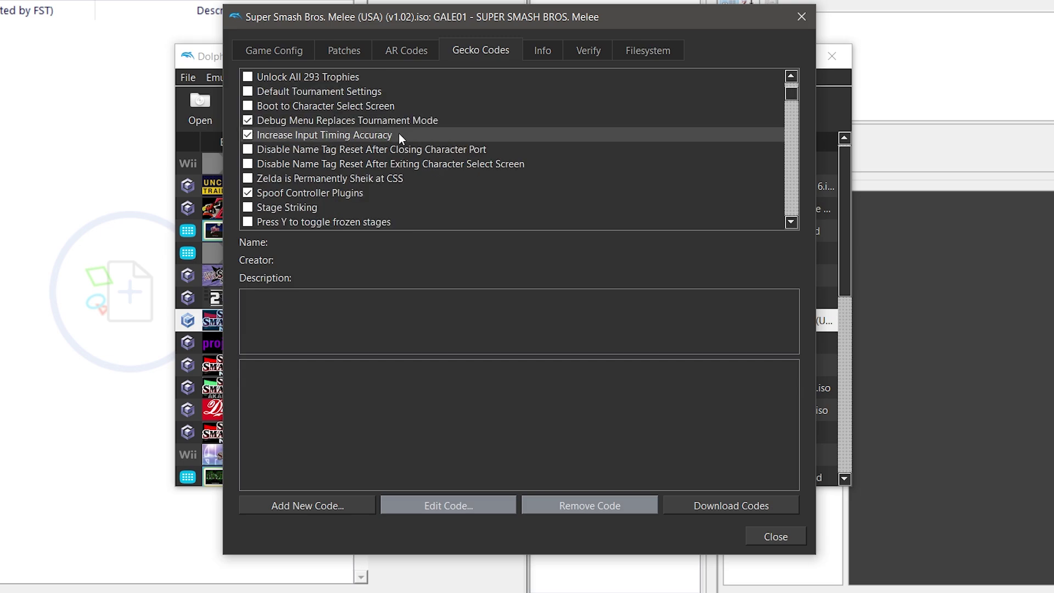
{"action": "scroll", "coordinate": [522, 136], "scroll_direction": "down", "scroll_amount": 8}
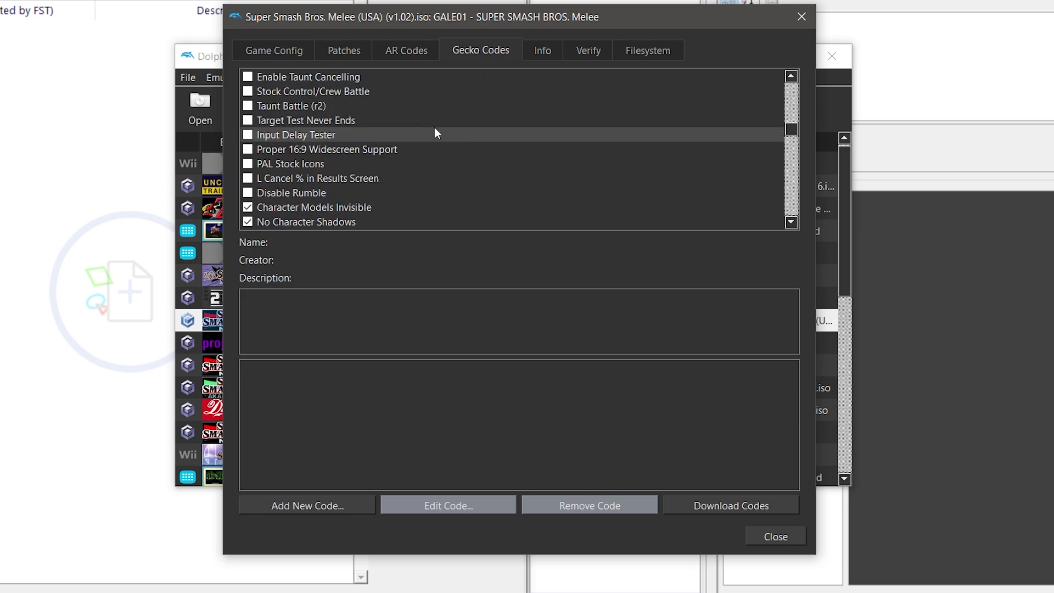
{"action": "scroll", "coordinate": [414, 106], "scroll_direction": "down", "scroll_amount": 1}
{"action": "left_click", "coordinate": [357, 126]}
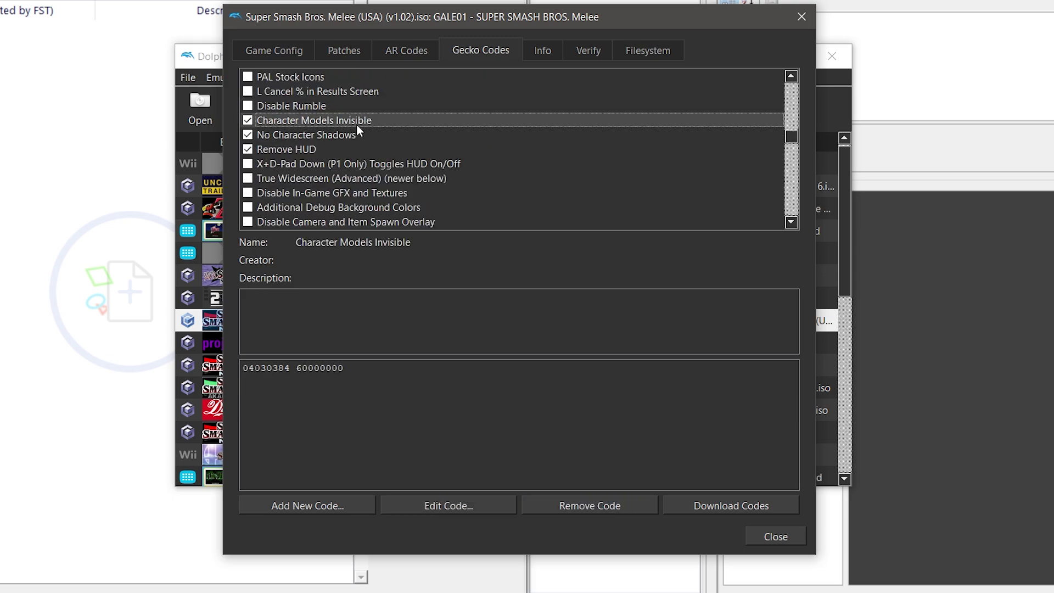
{"action": "left_click", "coordinate": [339, 136]}
{"action": "left_click", "coordinate": [334, 151]}
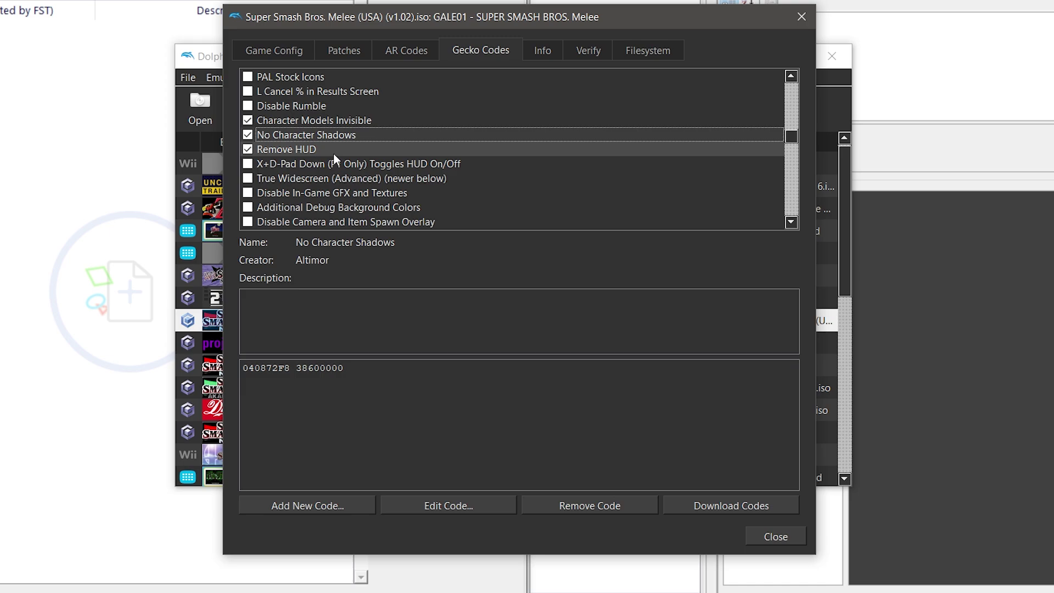
- Review the codes Widescreen 16:9 (Slippi), Game Music OFF, Start Vs. With only 1 Player, Move Camera with DPad Down + CStick and C-Stick Always Works
{"action": "scroll", "coordinate": [423, 120], "scroll_direction": "down", "scroll_amount": 5}
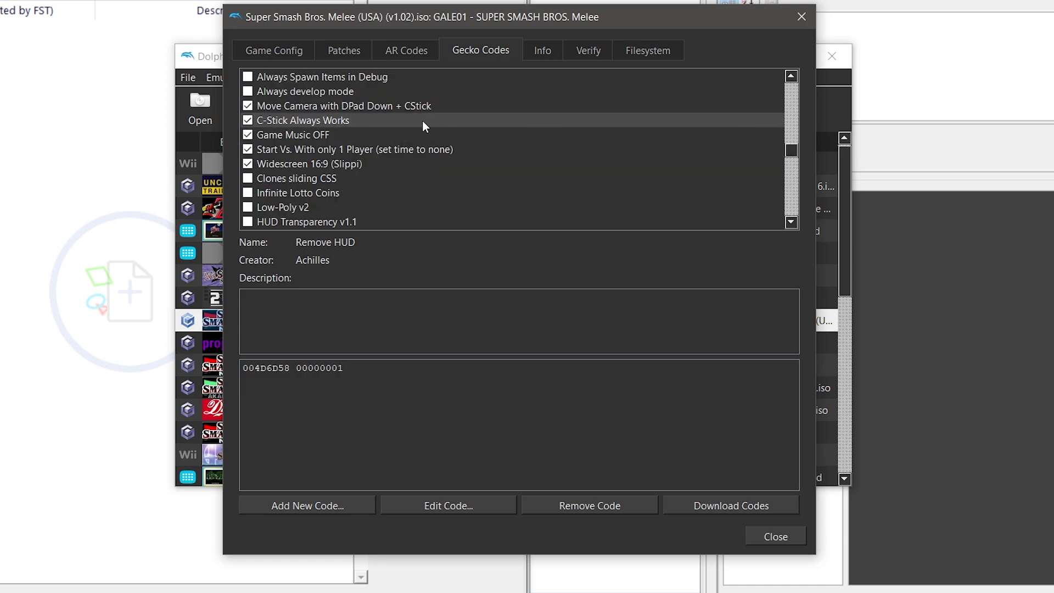
{"action": "left_click", "coordinate": [354, 163]}
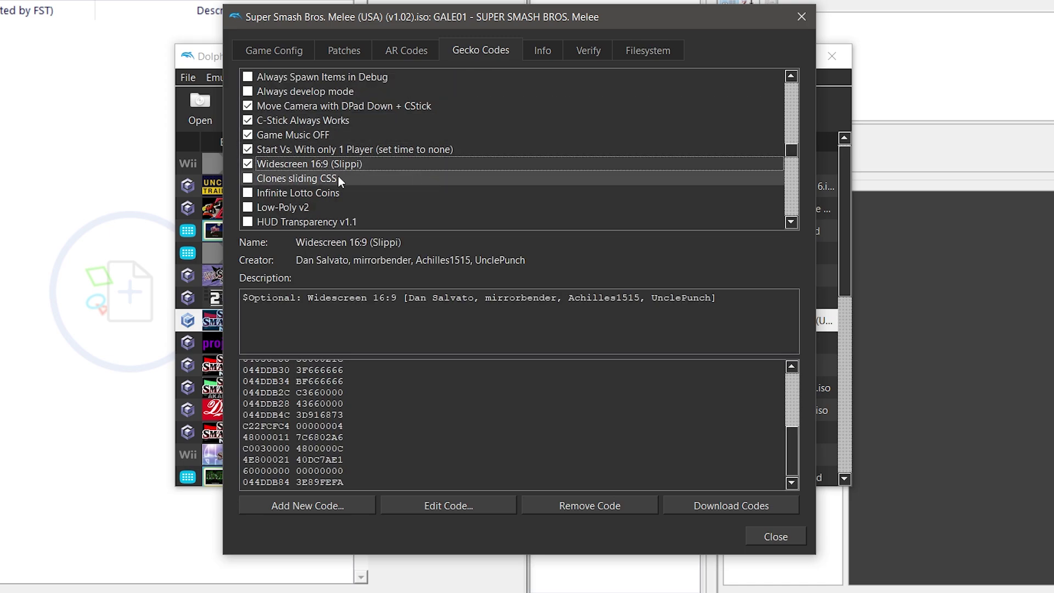
{"action": "left_click", "coordinate": [366, 137]}
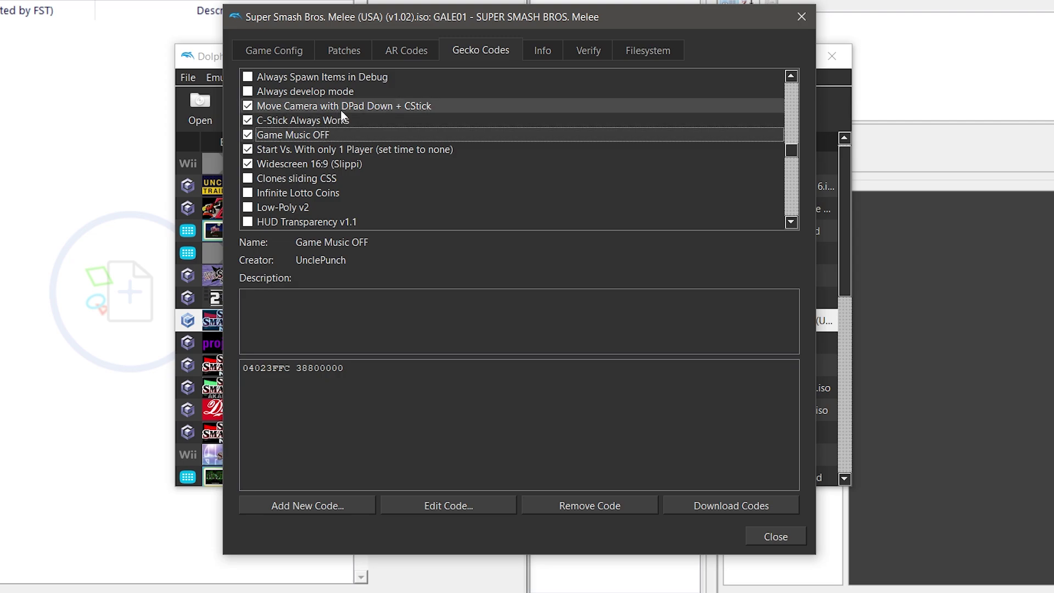
{"action": "left_click", "coordinate": [340, 146]}
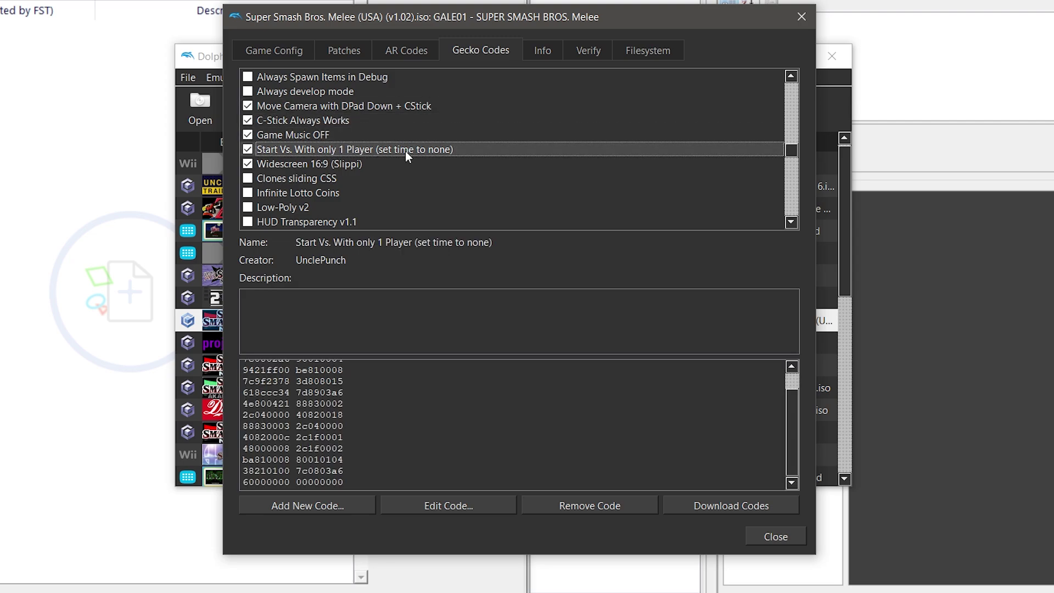
{"action": "left_click", "coordinate": [369, 106]}
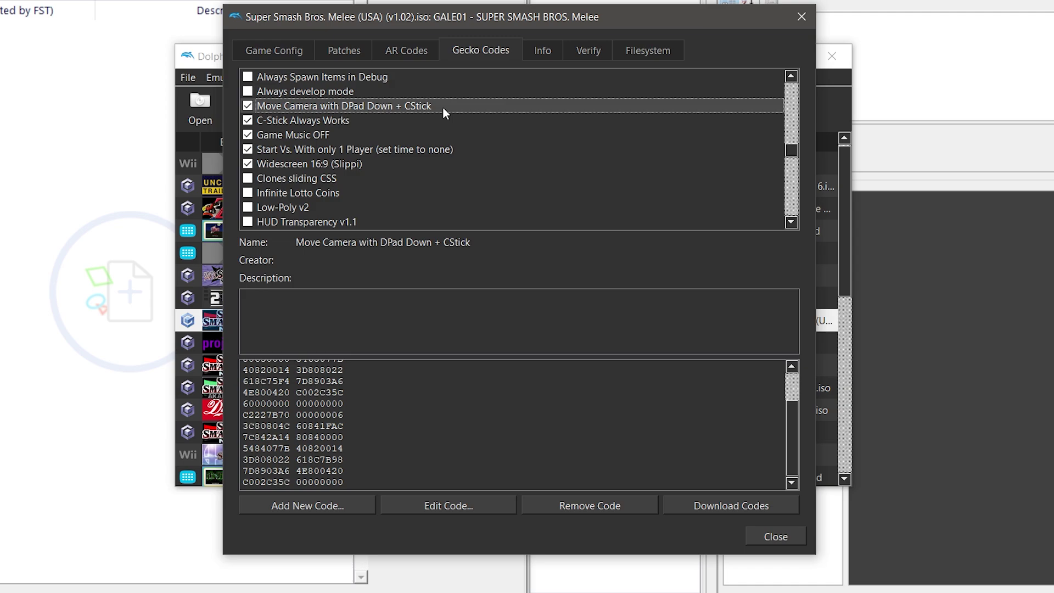
{"action": "left_click", "coordinate": [401, 121]}
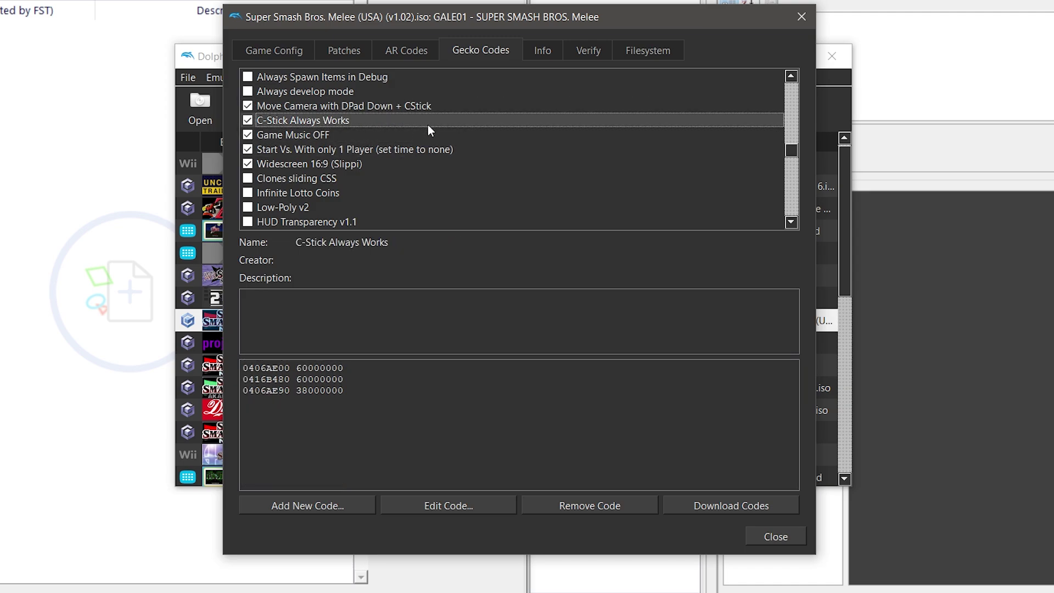
- Review the Disable Screen Shake code, then close the game properties and minimize Dolphin
{"action": "scroll", "coordinate": [384, 138], "scroll_direction": "down", "scroll_amount": 1}
{"action": "scroll", "coordinate": [387, 137], "scroll_direction": "down", "scroll_amount": 3}
{"action": "scroll", "coordinate": [402, 111], "scroll_direction": "up", "scroll_amount": 1}
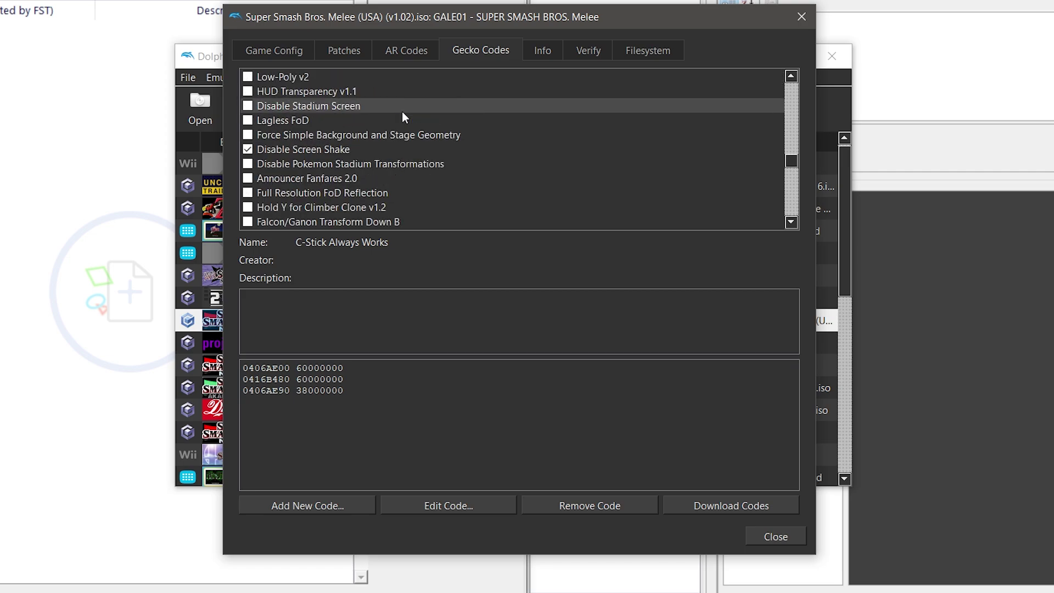
{"action": "left_click", "coordinate": [397, 149]}
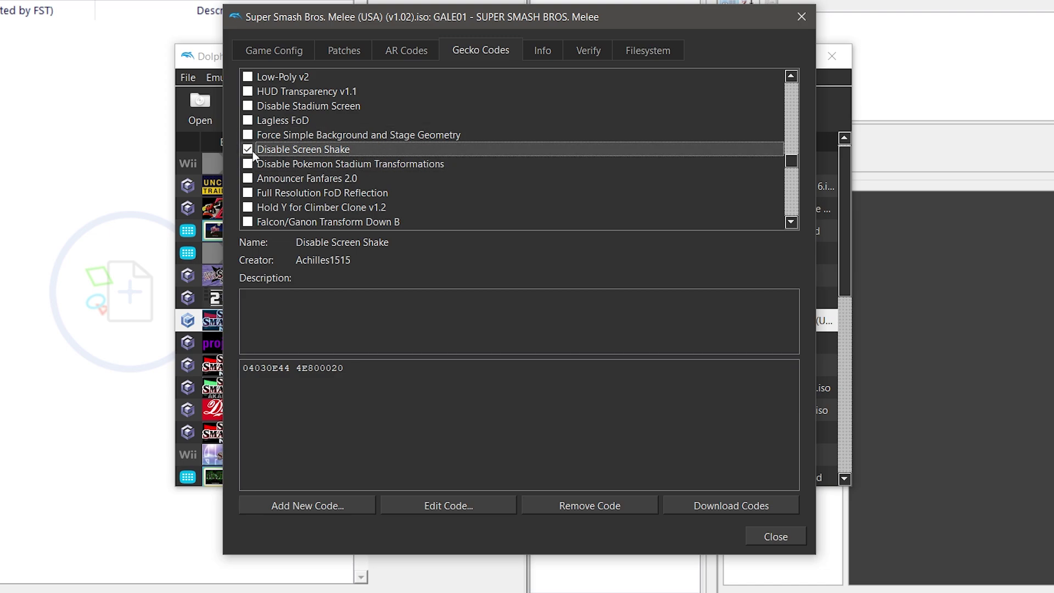
{"action": "left_click", "coordinate": [802, 17]}
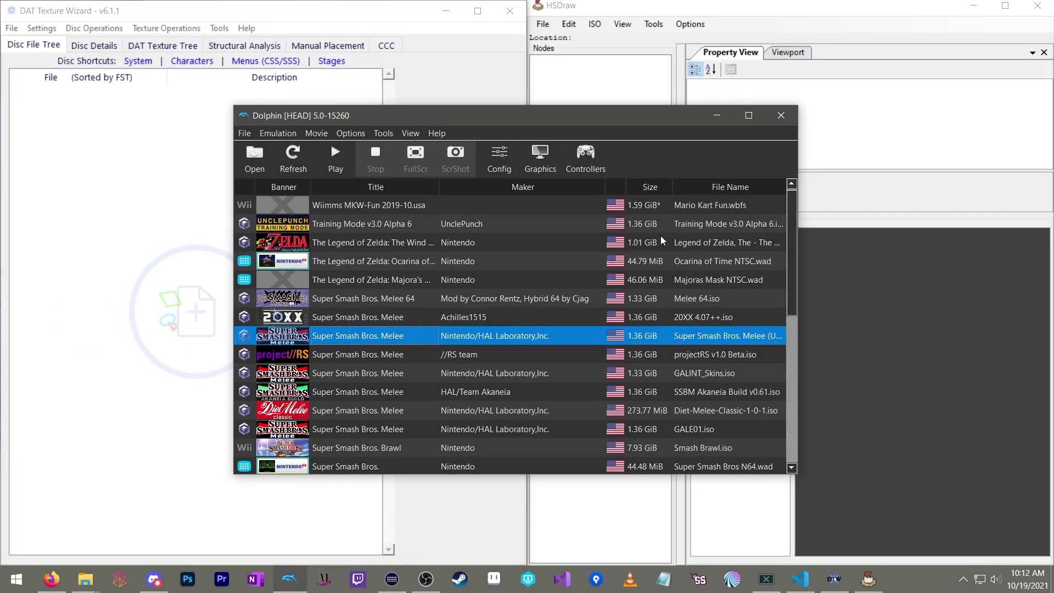
{"action": "left_click", "coordinate": [716, 116]}
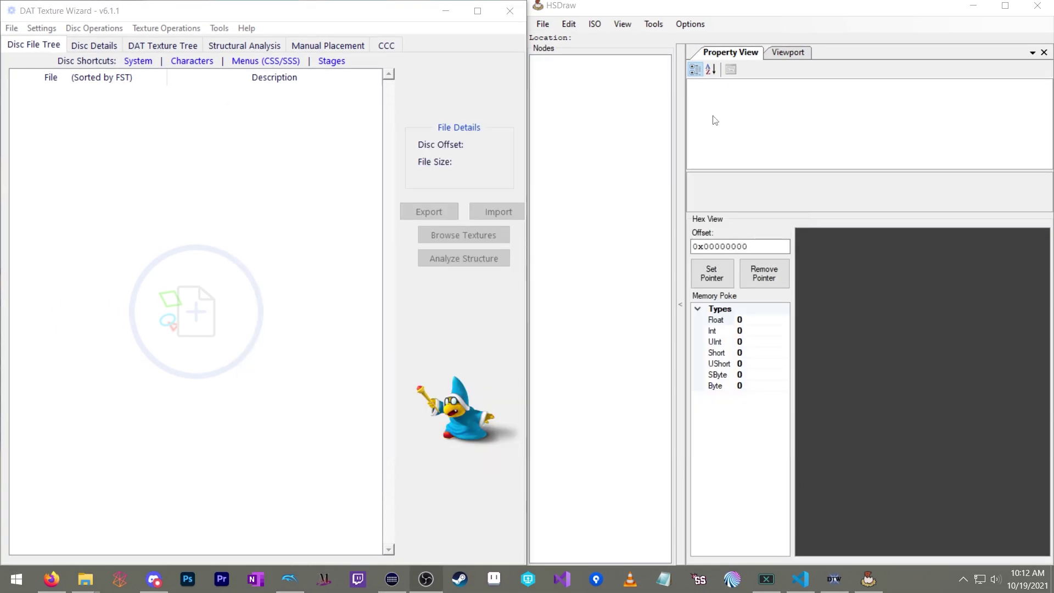
- Switch to DAT Texture Wizard, maximize it and bring up the file chooser for opening a disc image
{"action": "left_click", "coordinate": [371, 22]}
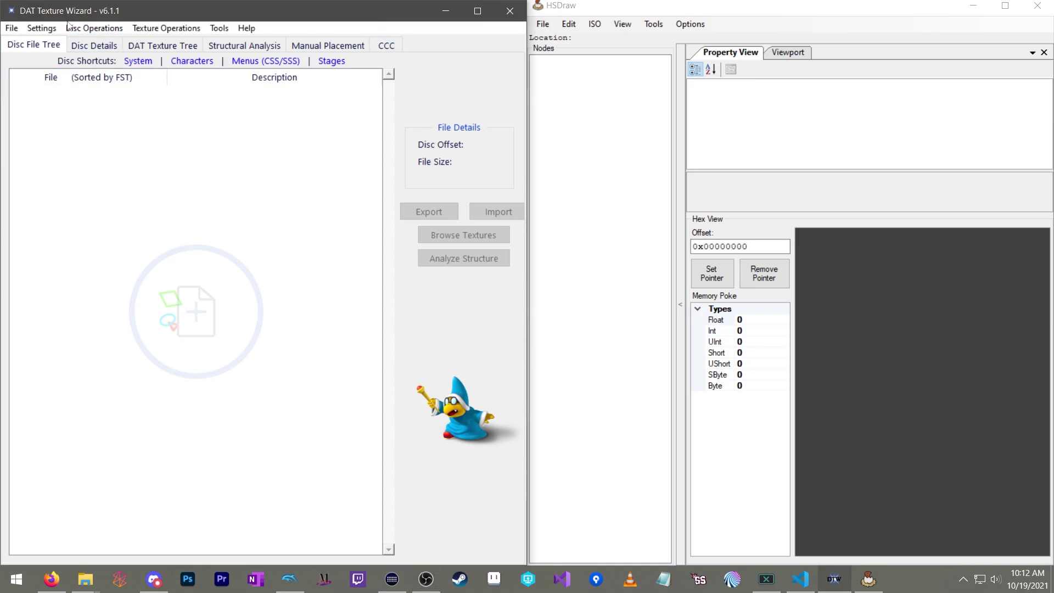
{"action": "left_click", "coordinate": [626, 12]}
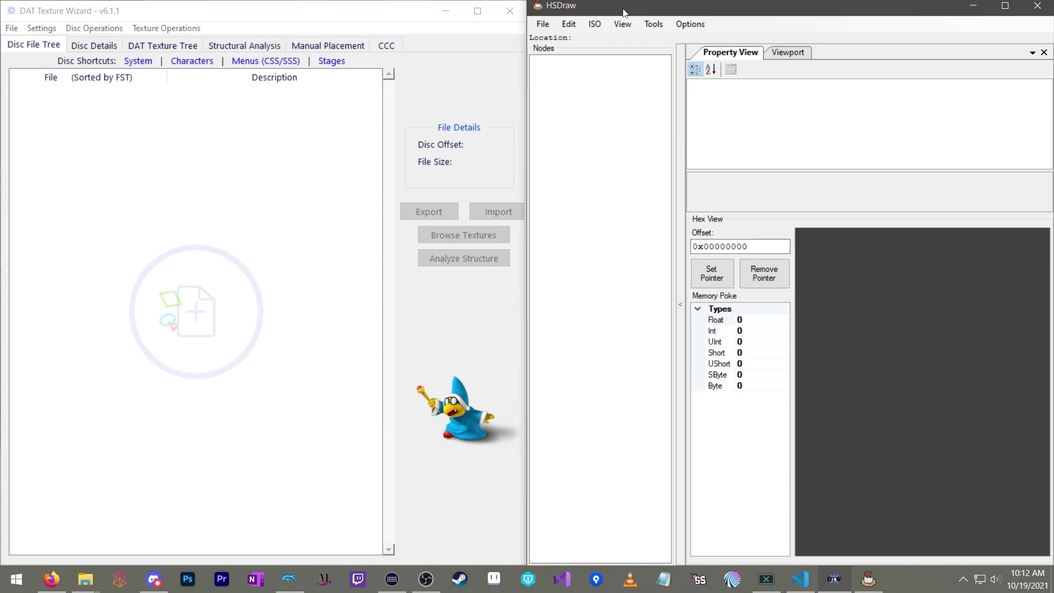
{"action": "double_click", "coordinate": [490, 15]}
{"action": "left_click", "coordinate": [11, 22]}
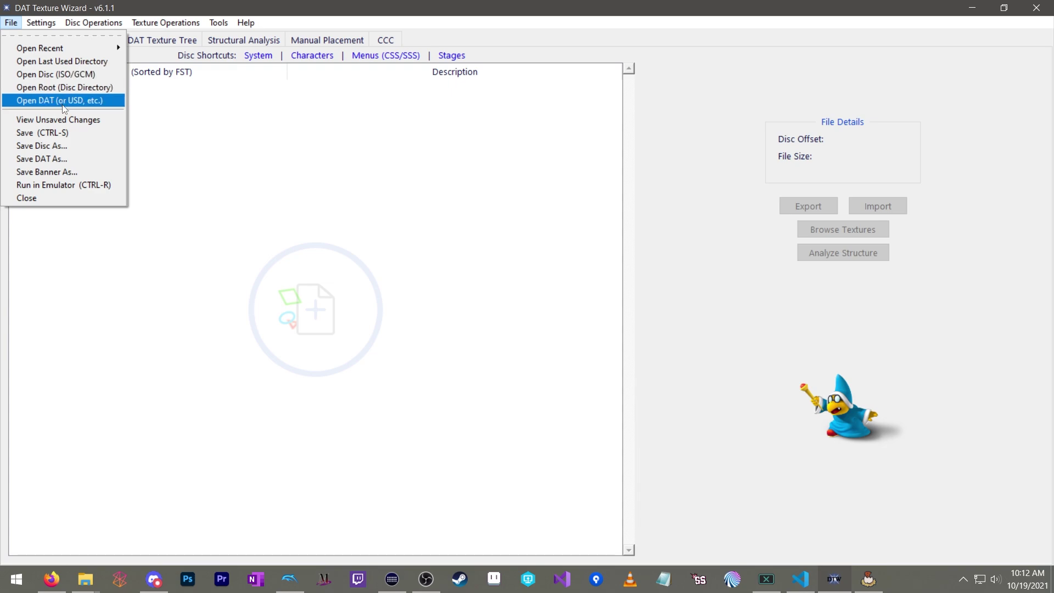
{"action": "left_click", "coordinate": [56, 75]}
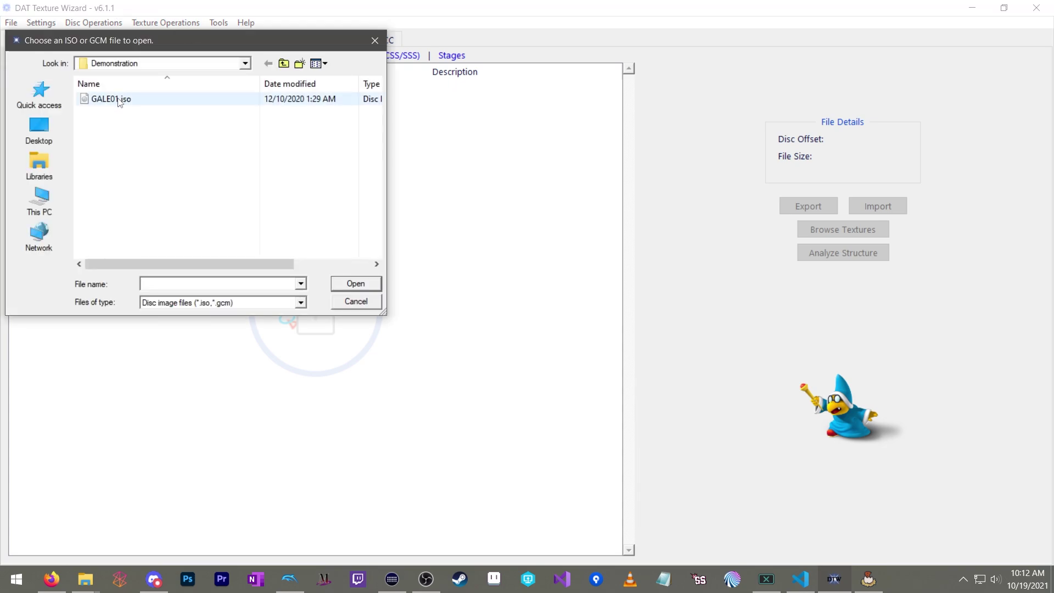
- Duplicate GALE01.iso within the Demonstration folder
{"action": "left_click", "coordinate": [120, 103]}
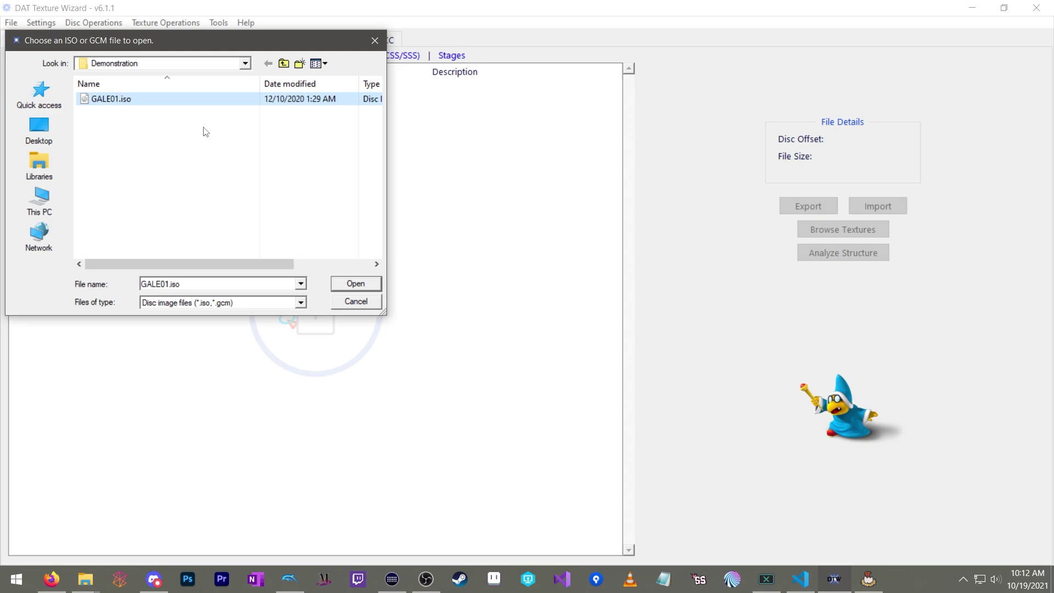
{"action": "left_click", "coordinate": [175, 133]}
{"action": "left_click", "coordinate": [157, 100]}
{"action": "left_click", "coordinate": [159, 121]}
{"action": "left_click", "coordinate": [155, 103]}
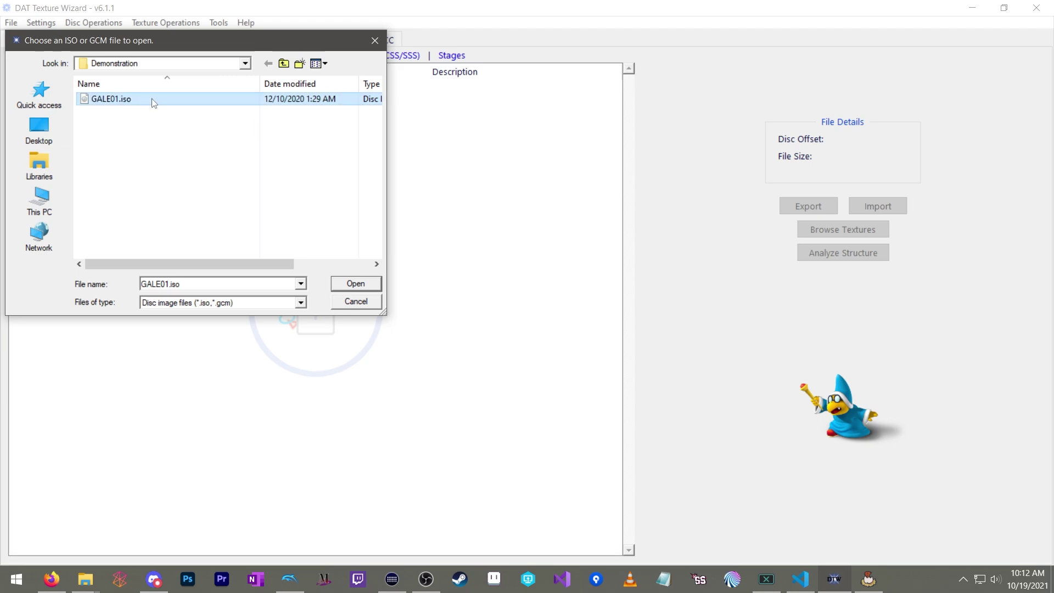
{"action": "key", "text": "ctrl+c"}
{"action": "key", "text": "ctrl+v"}
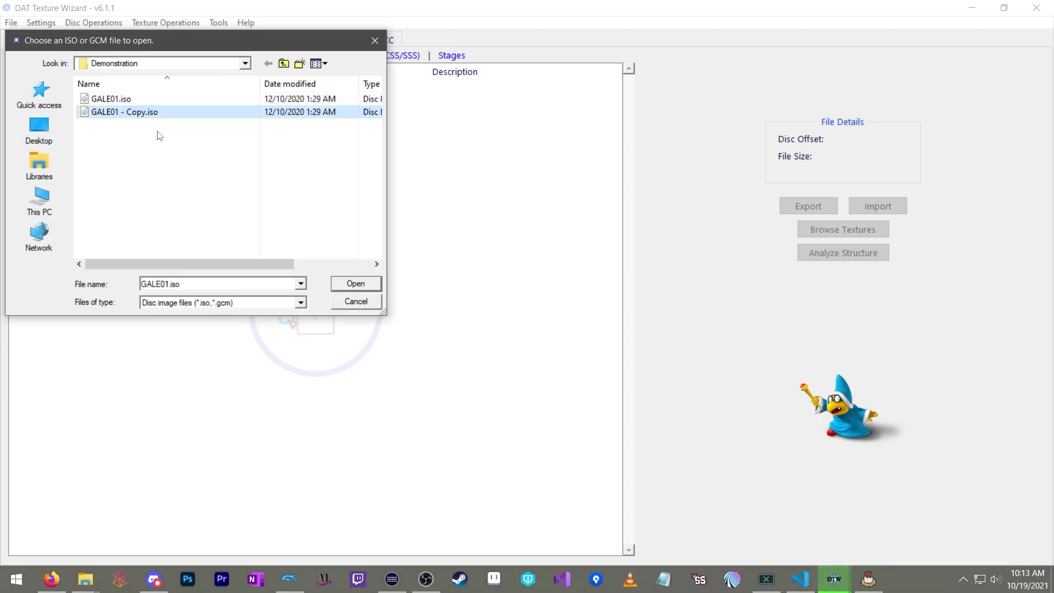
- Rename the copied disc image to "GALE01 - Modified.iso"
{"action": "left_click", "coordinate": [137, 103]}
{"action": "left_click", "coordinate": [145, 101]}
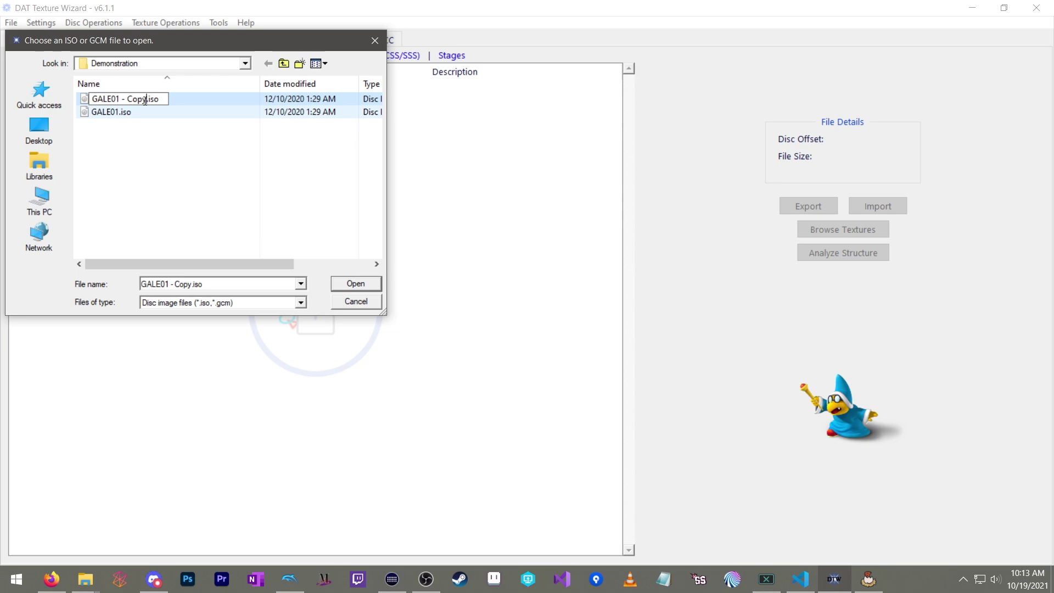
{"action": "double_click", "coordinate": [145, 101]}
{"action": "type", "text": "Modified"}
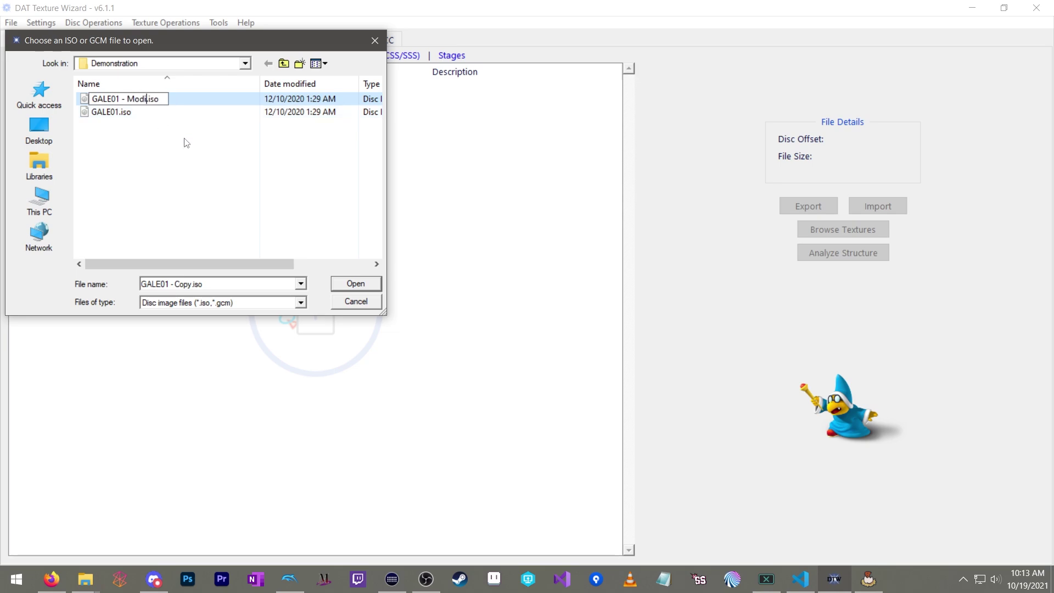
{"action": "key", "text": "Return"}
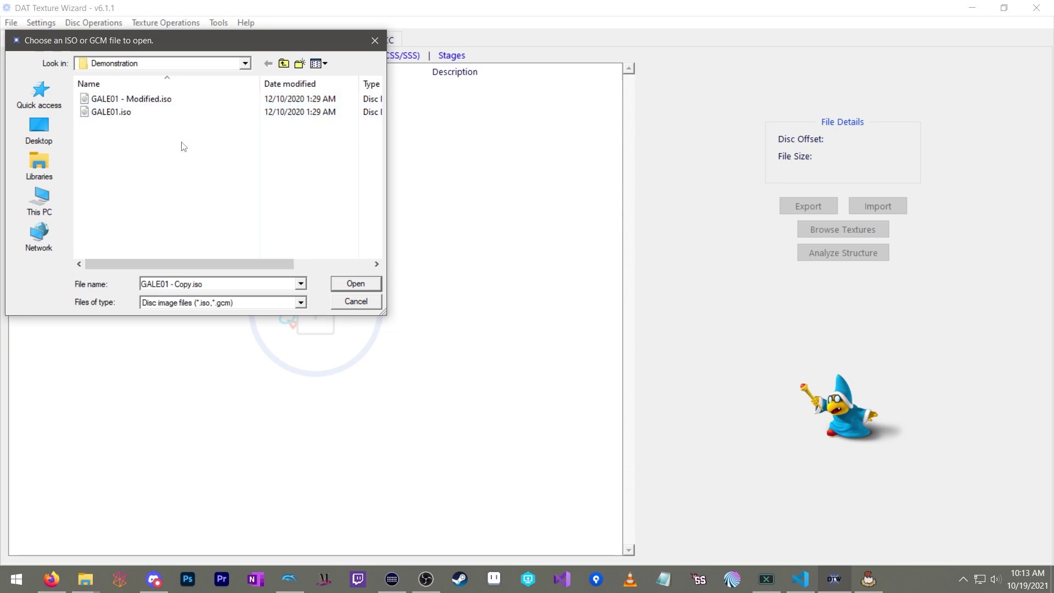
- Open "GALE01 - Modified.iso" as the disc image to work on
{"action": "left_click", "coordinate": [107, 112]}
{"action": "left_click", "coordinate": [156, 100]}
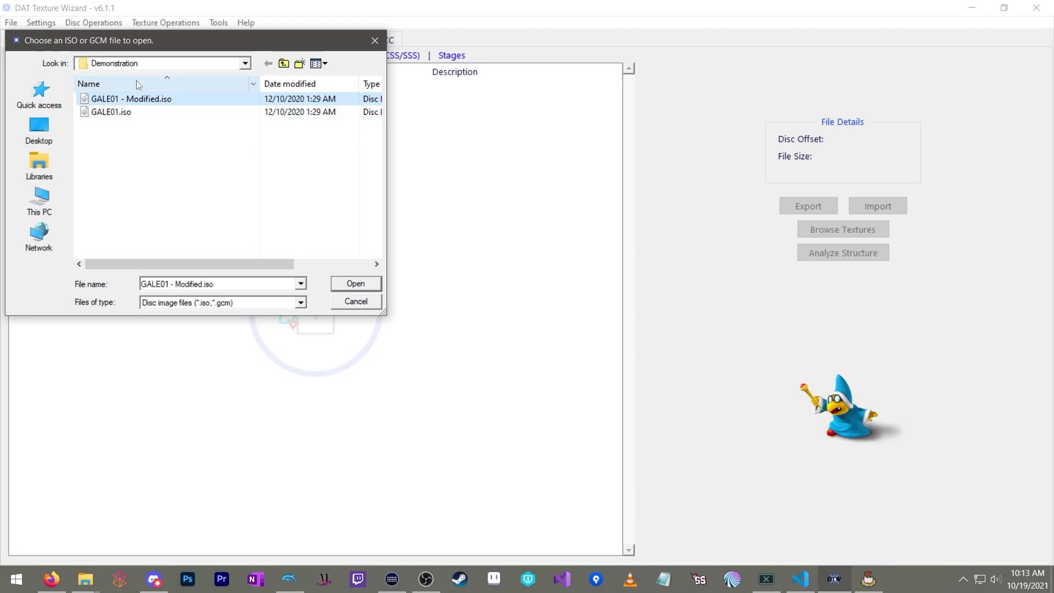
{"action": "left_click", "coordinate": [347, 286]}
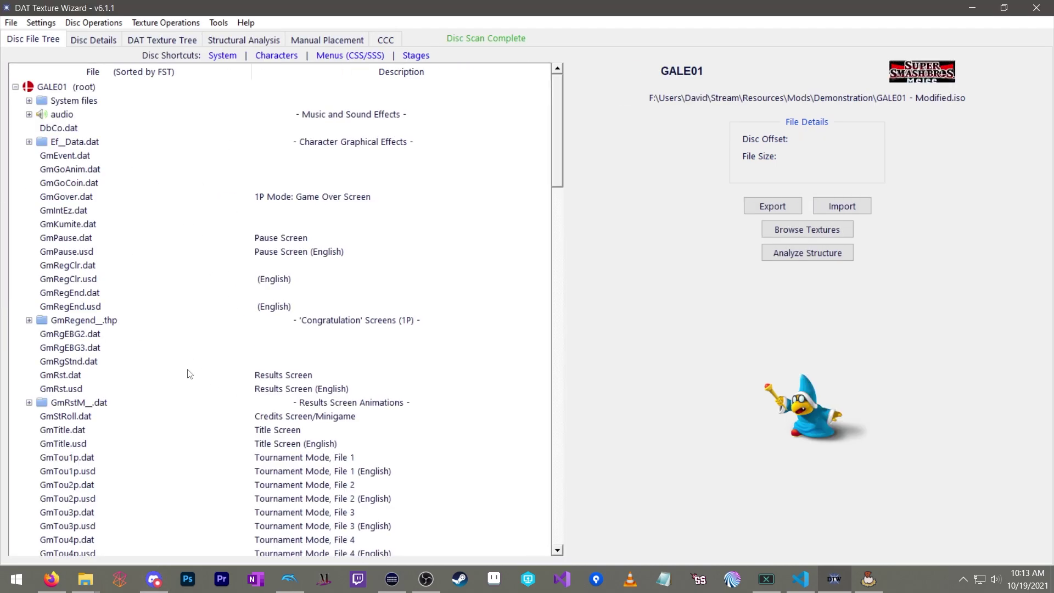
- Expand the Stage Files group (Gr__.dat) in the disc file tree and look through its stage files
{"action": "scroll", "coordinate": [166, 235], "scroll_direction": "down", "scroll_amount": 10}
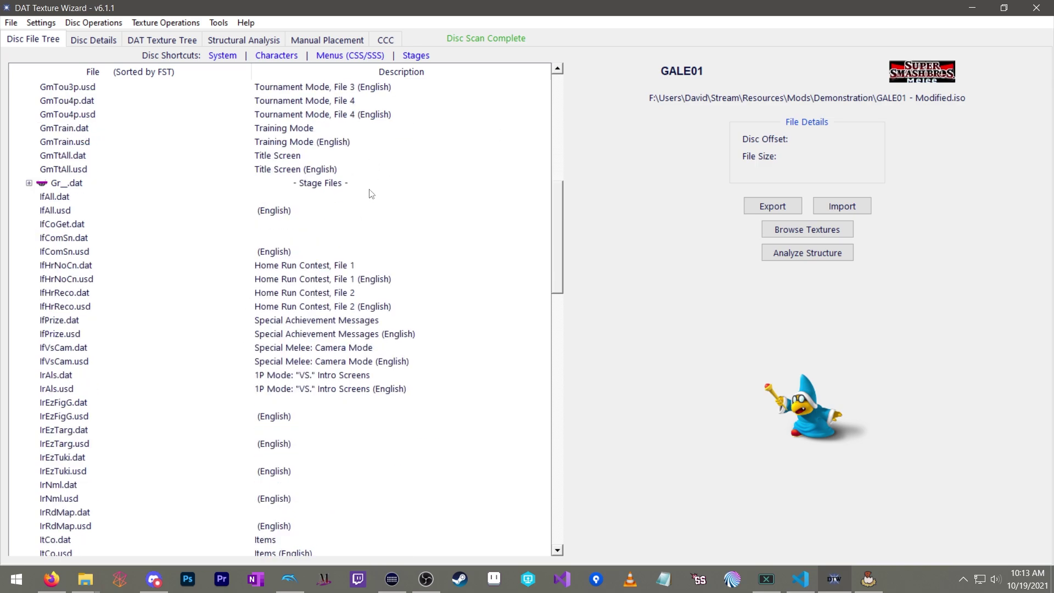
{"action": "left_click", "coordinate": [29, 183]}
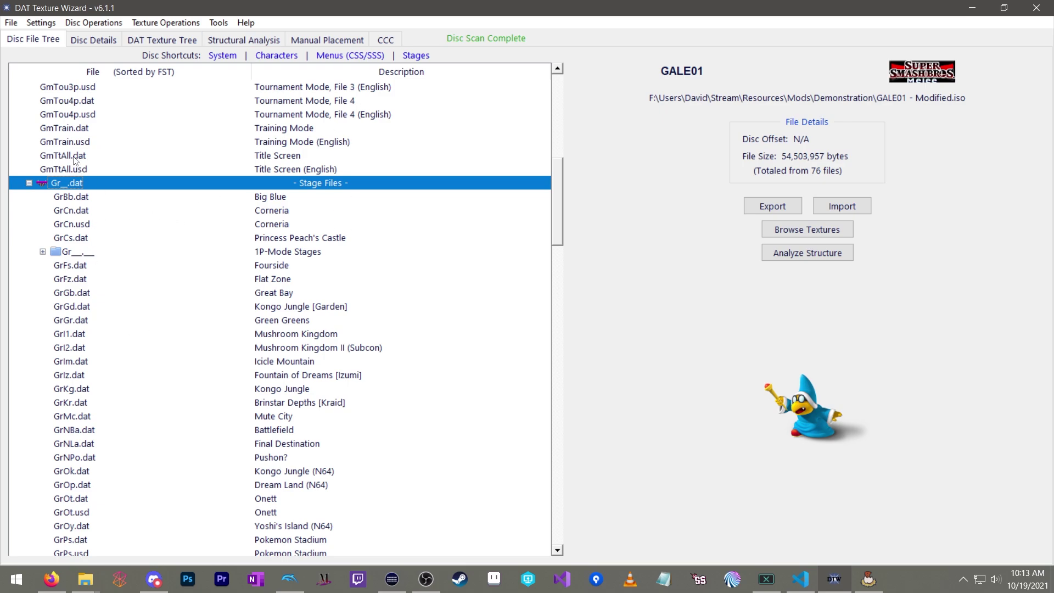
{"action": "scroll", "coordinate": [159, 202], "scroll_direction": "down", "scroll_amount": 4}
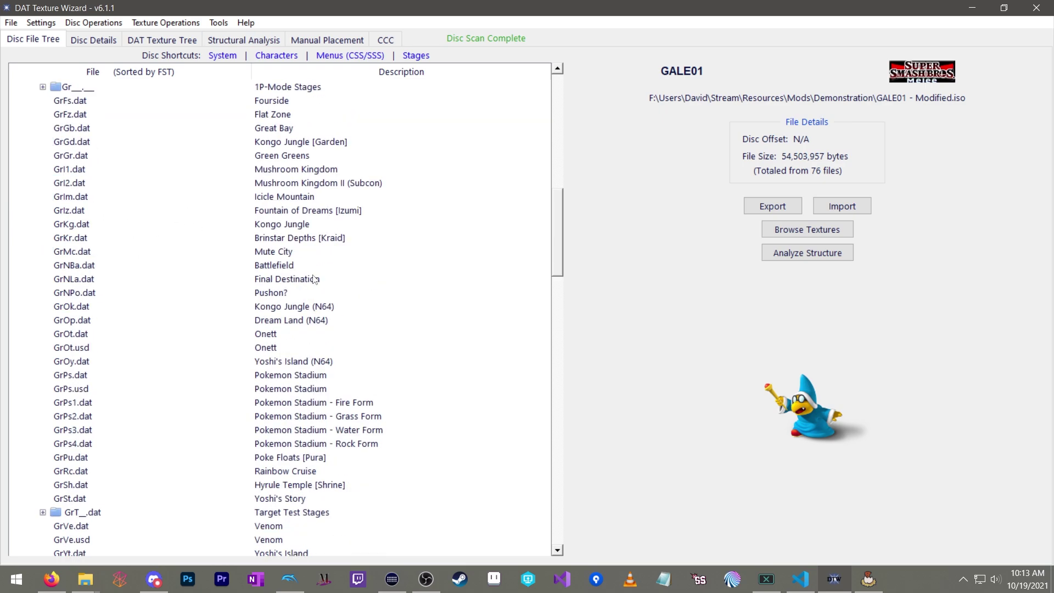
{"action": "scroll", "coordinate": [155, 253], "scroll_direction": "down", "scroll_amount": 3}
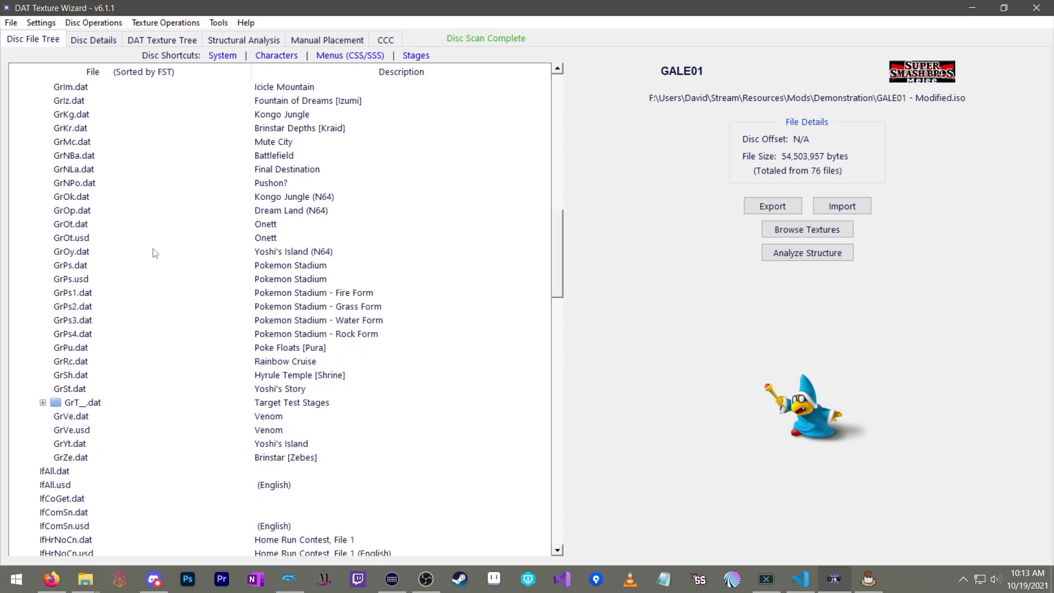
- Export the Battlefield stage file GrNBa.dat from the disc to the Demonstration folder as GrNBaUnmodified.dat
{"action": "left_click", "coordinate": [281, 157]}
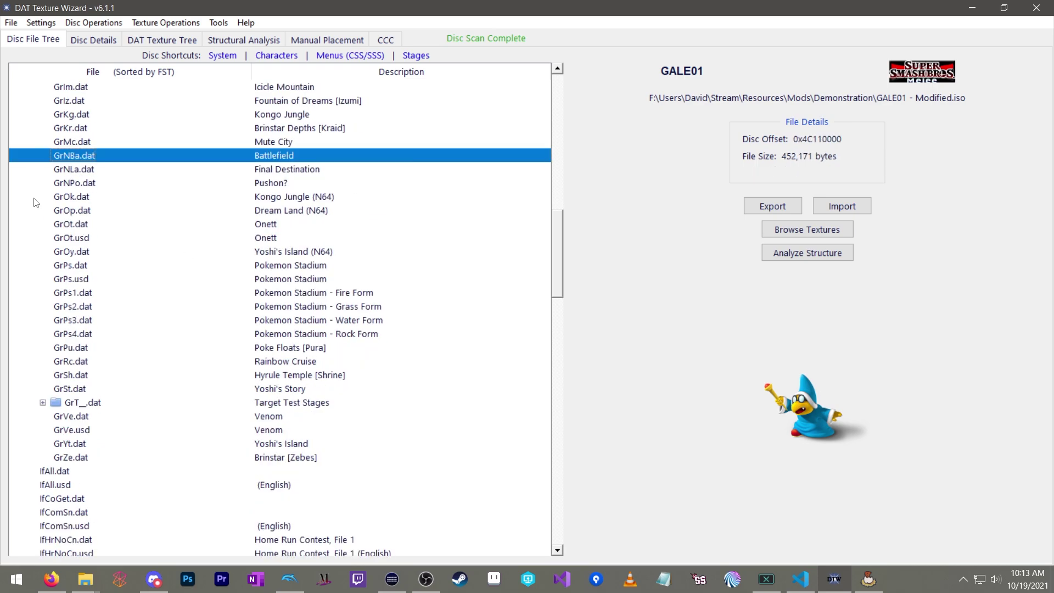
{"action": "right_click", "coordinate": [81, 162]}
{"action": "left_click", "coordinate": [110, 166]}
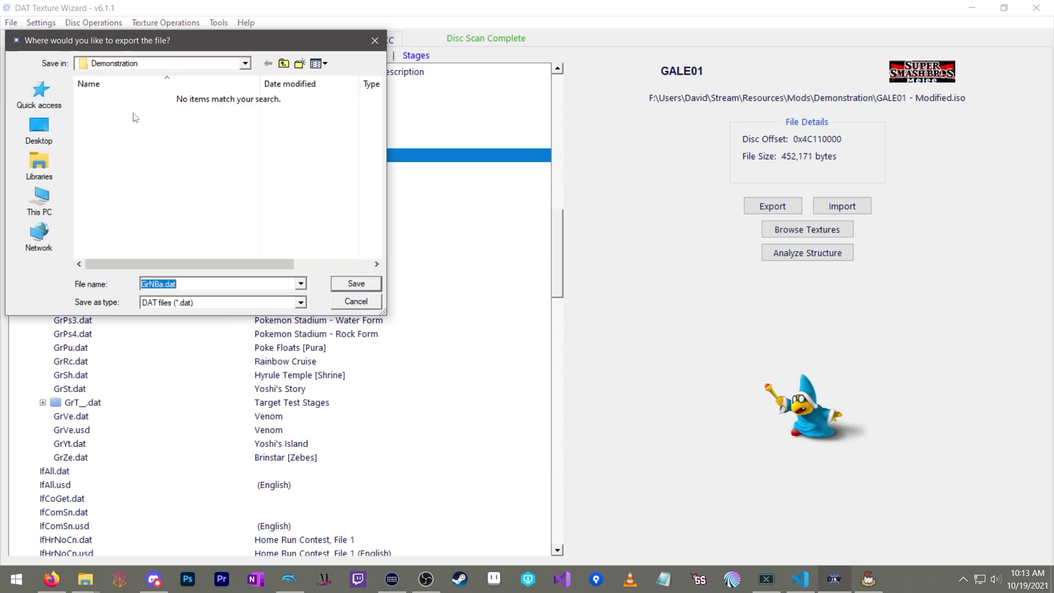
{"action": "left_click", "coordinate": [164, 285]}
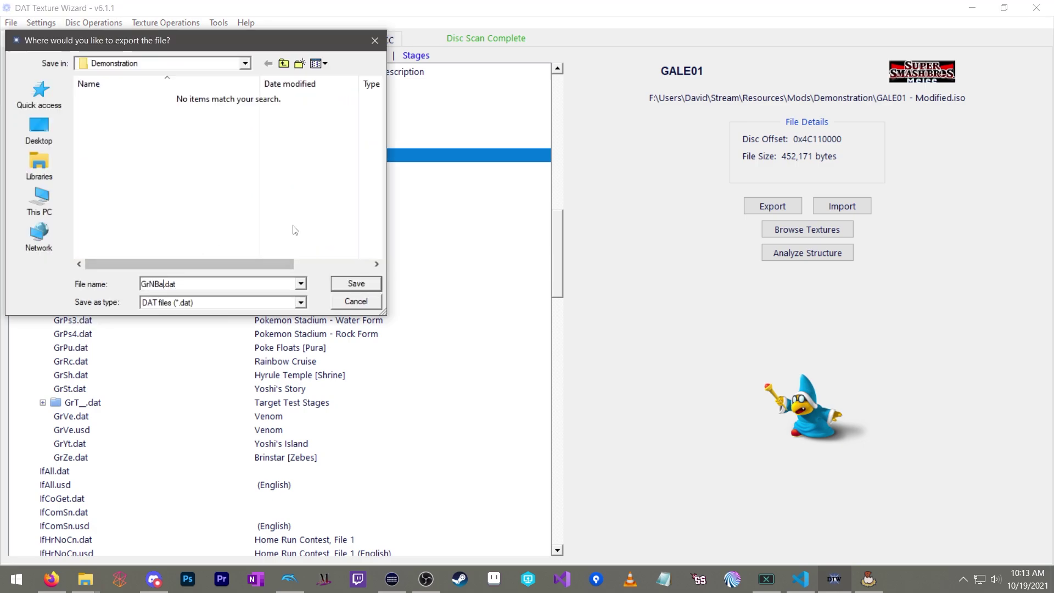
{"action": "type", "text": "M"}
{"action": "key", "text": "BackSpace"}
{"action": "type", "text": "Unmo"}
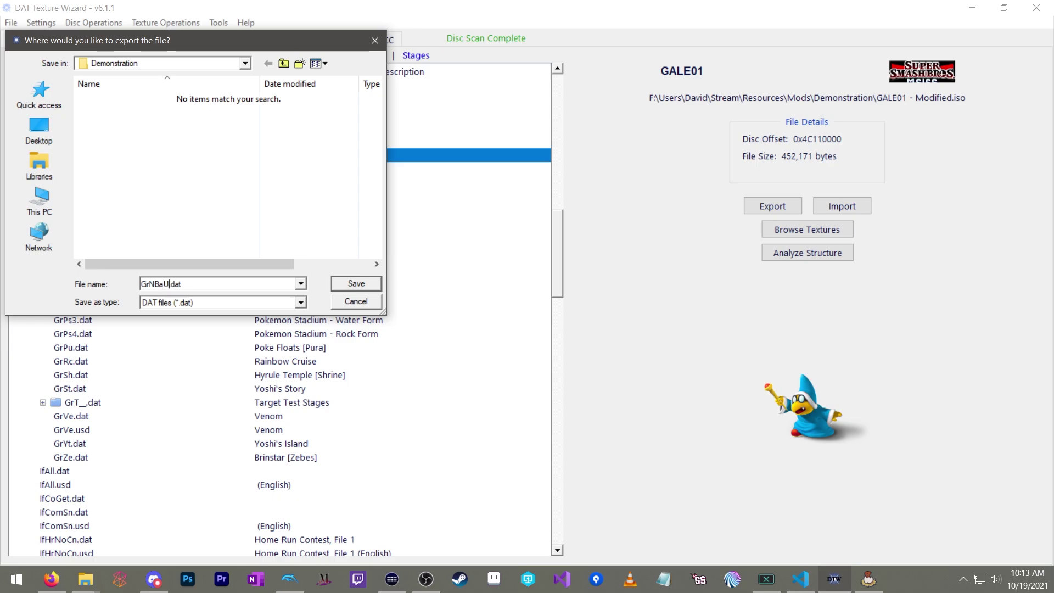
{"action": "type", "text": "dified"}
{"action": "left_click", "coordinate": [333, 281]}
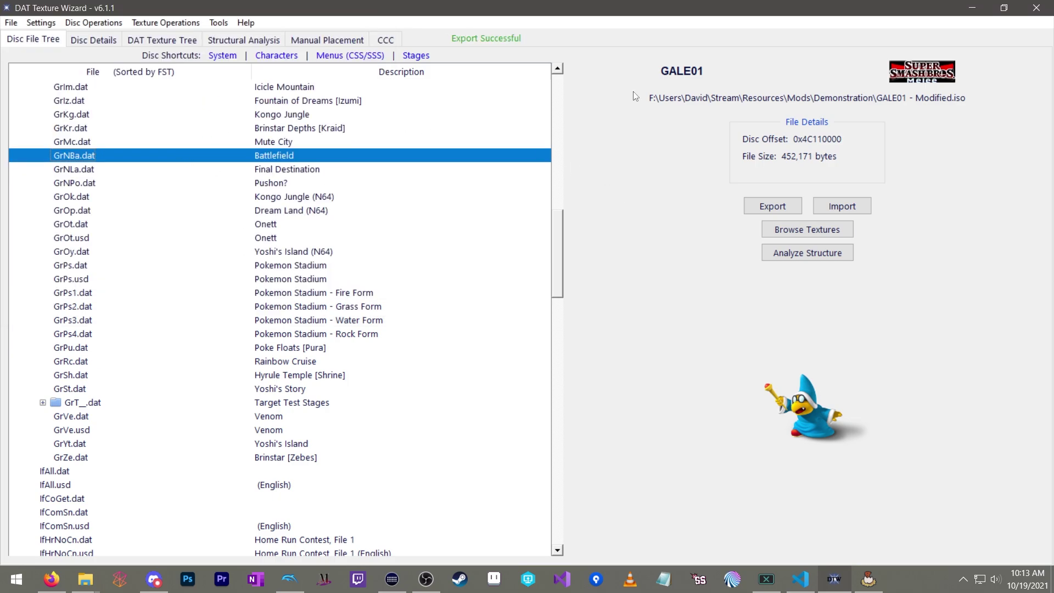
- Switch to HSDraw, maximize it, and open GrNBaUnmodified.dat from the Demonstration folder
{"action": "double_click", "coordinate": [624, 12]}
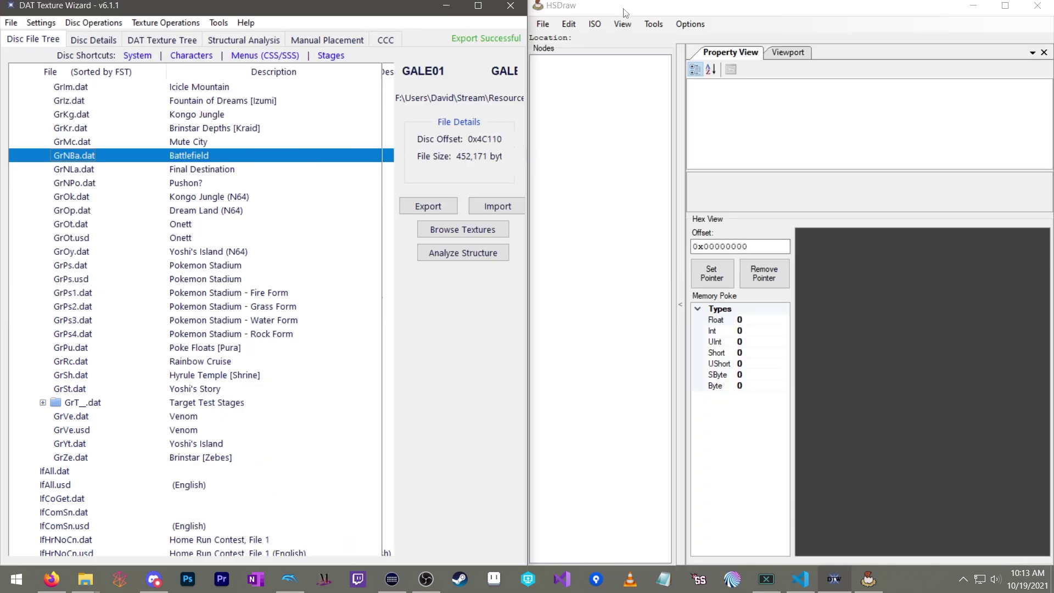
{"action": "double_click", "coordinate": [647, 13]}
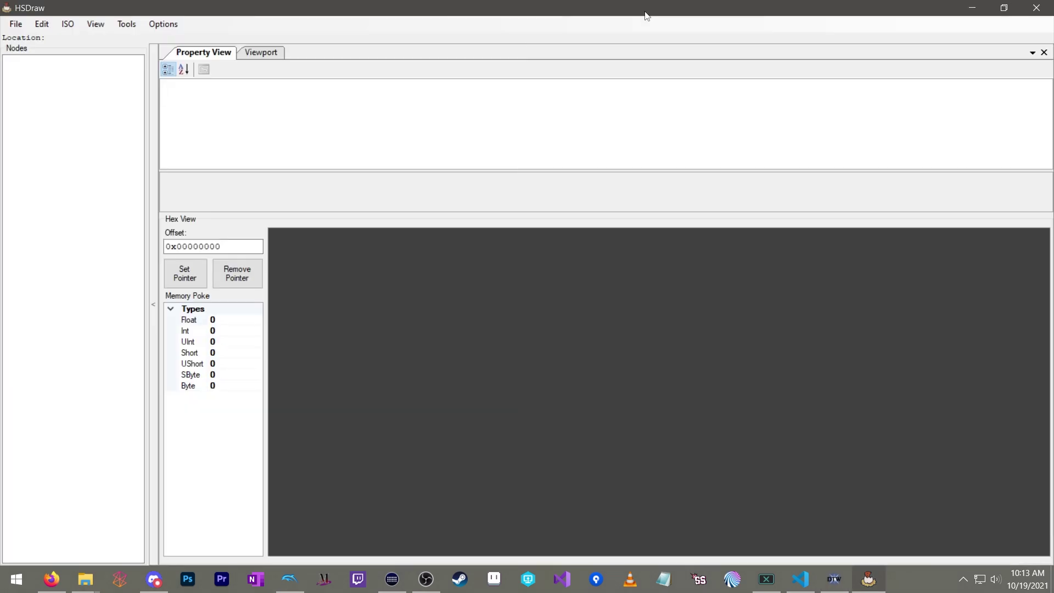
{"action": "left_click", "coordinate": [15, 24]}
{"action": "left_click", "coordinate": [34, 38]}
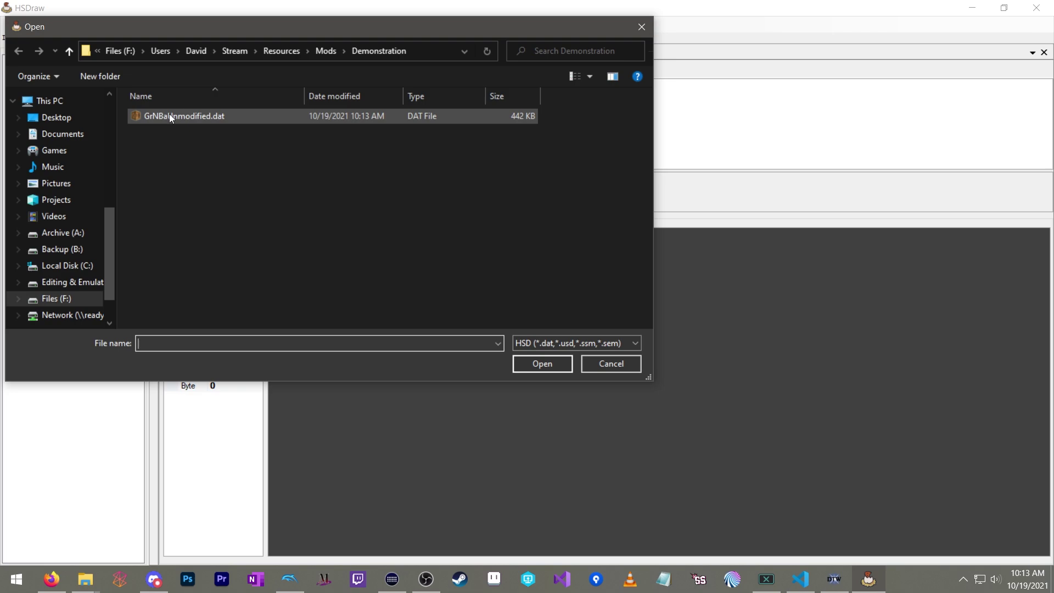
{"action": "left_click", "coordinate": [170, 117]}
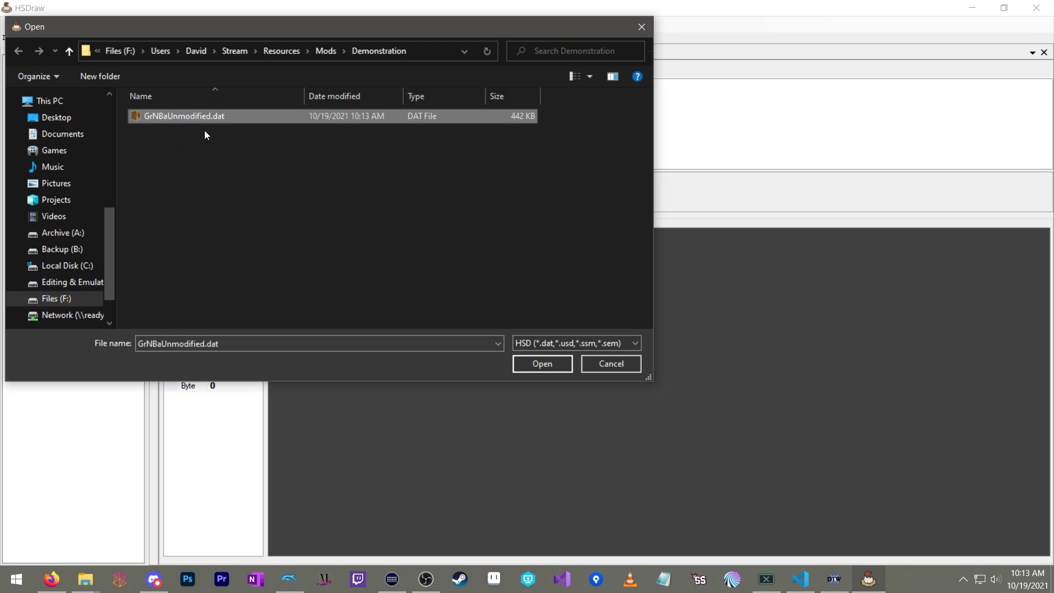
{"action": "left_click", "coordinate": [572, 362]}
- Expand the map_head node and its ModelGroups array to list the stage's model groups
{"action": "scroll", "coordinate": [96, 434], "scroll_direction": "down", "scroll_amount": 2}
{"action": "scroll", "coordinate": [96, 434], "scroll_direction": "up", "scroll_amount": 2}
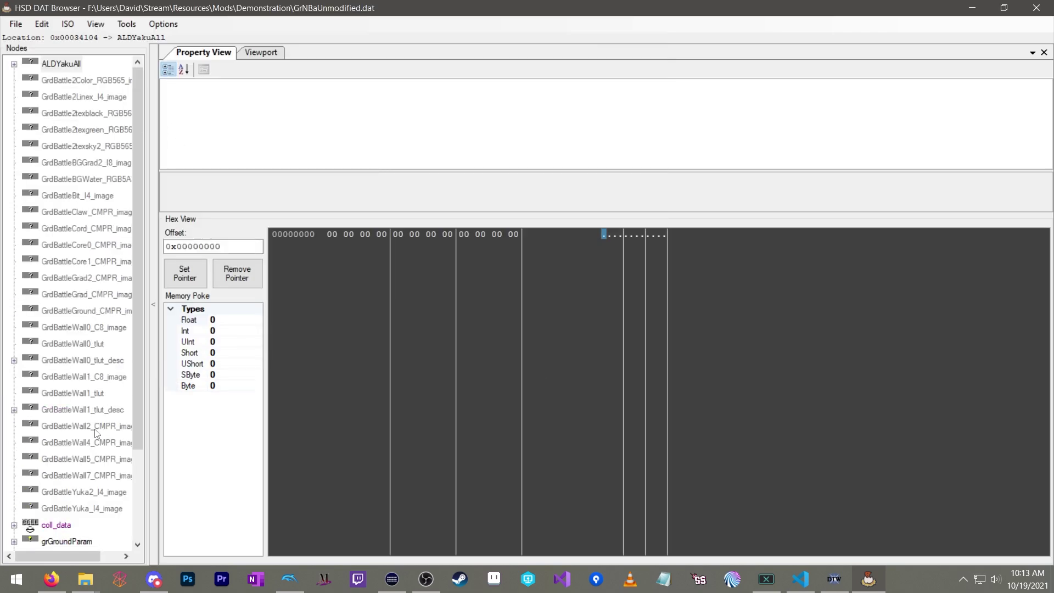
{"action": "scroll", "coordinate": [73, 105], "scroll_direction": "down", "scroll_amount": 3}
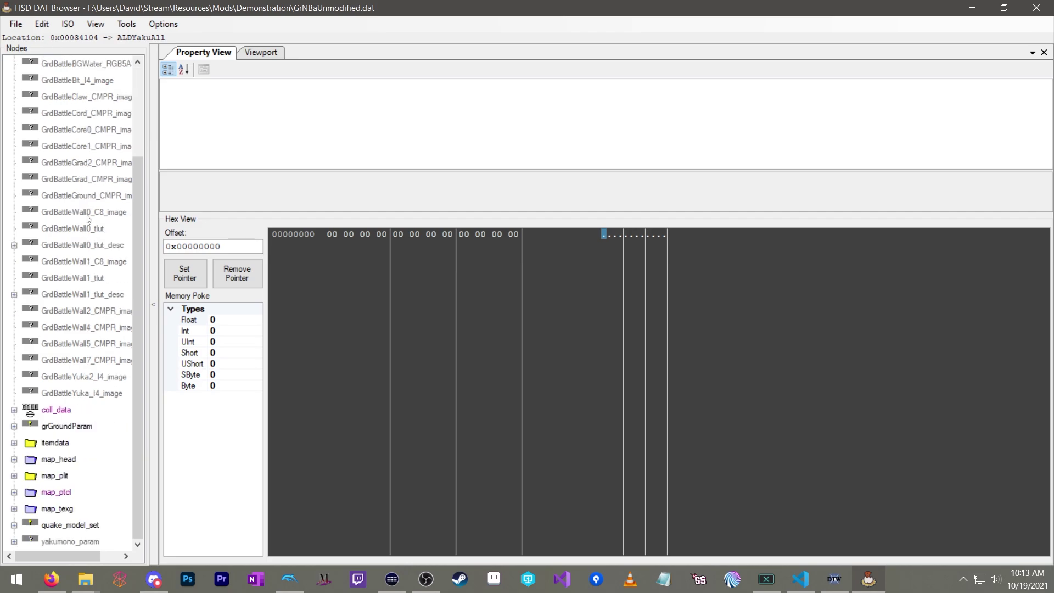
{"action": "left_click", "coordinate": [67, 459]}
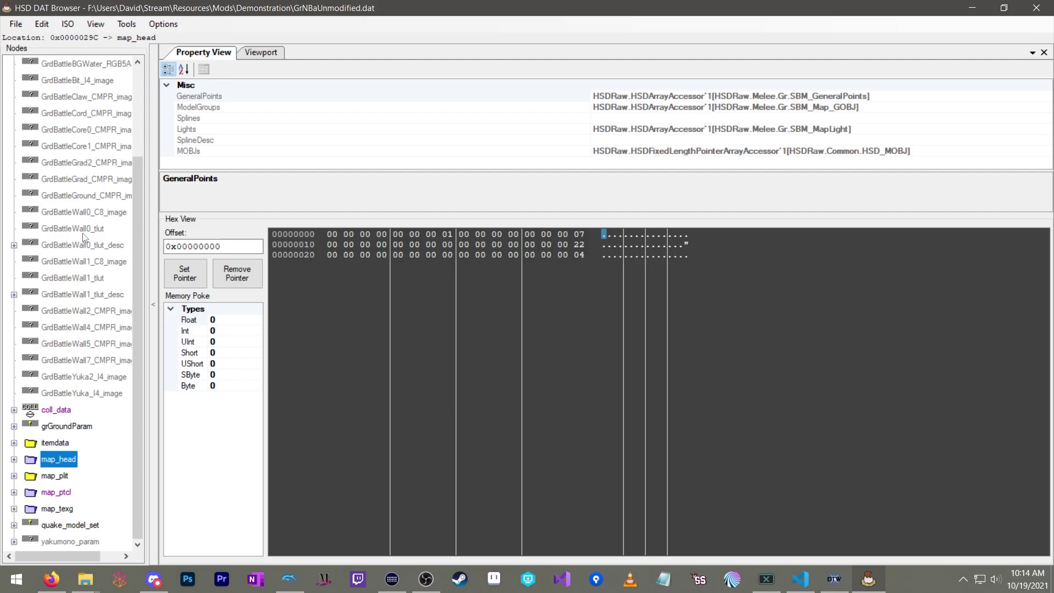
{"action": "left_click", "coordinate": [15, 460]}
{"action": "left_click", "coordinate": [31, 429]}
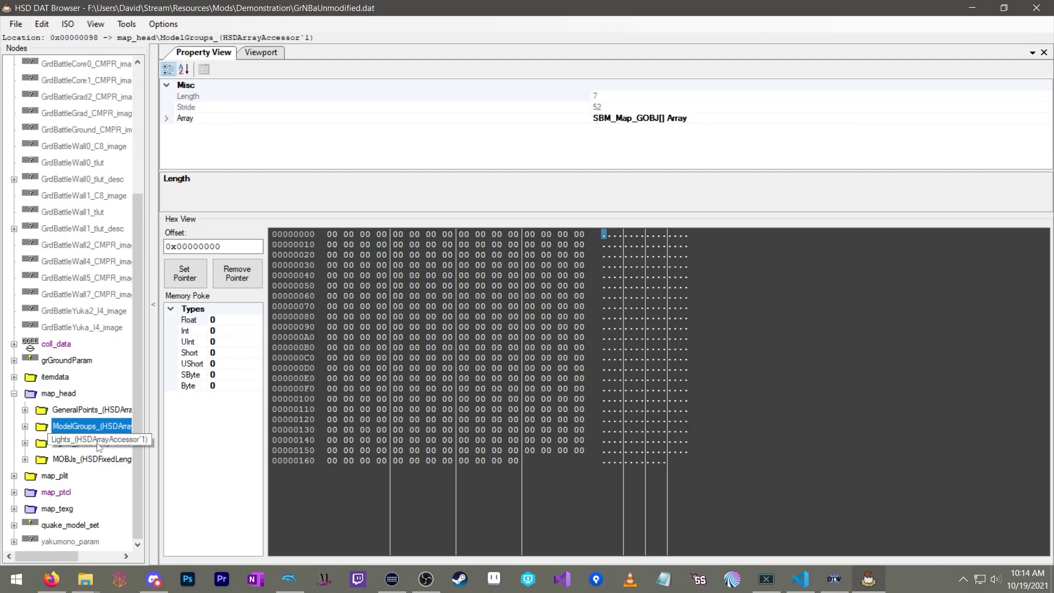
{"action": "left_click", "coordinate": [25, 426]}
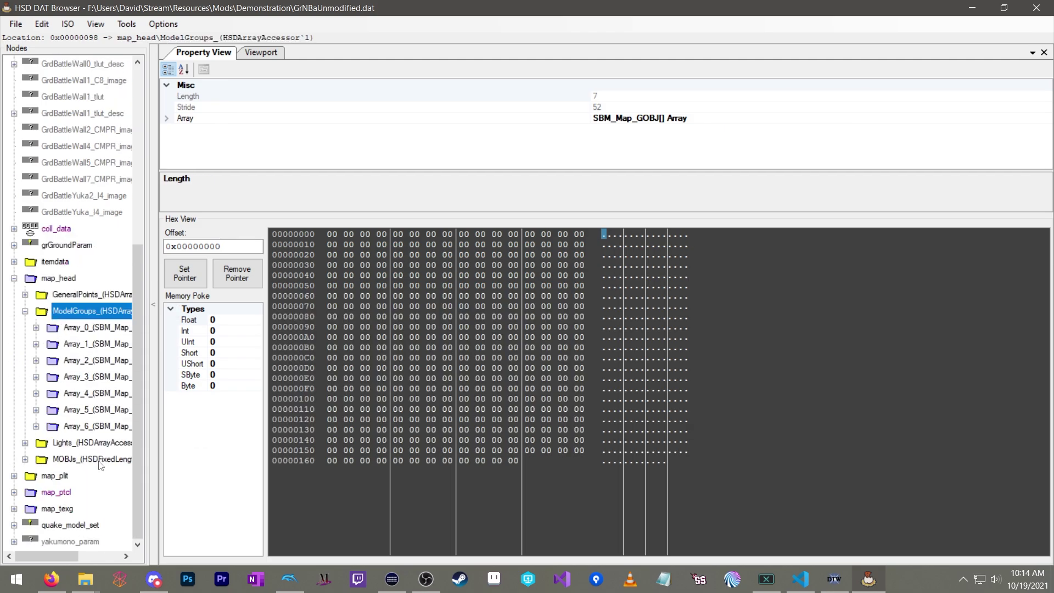
- Preview the RootNode models of Array_0 and Array_1 in ModelGroups
{"action": "left_click", "coordinate": [101, 330]}
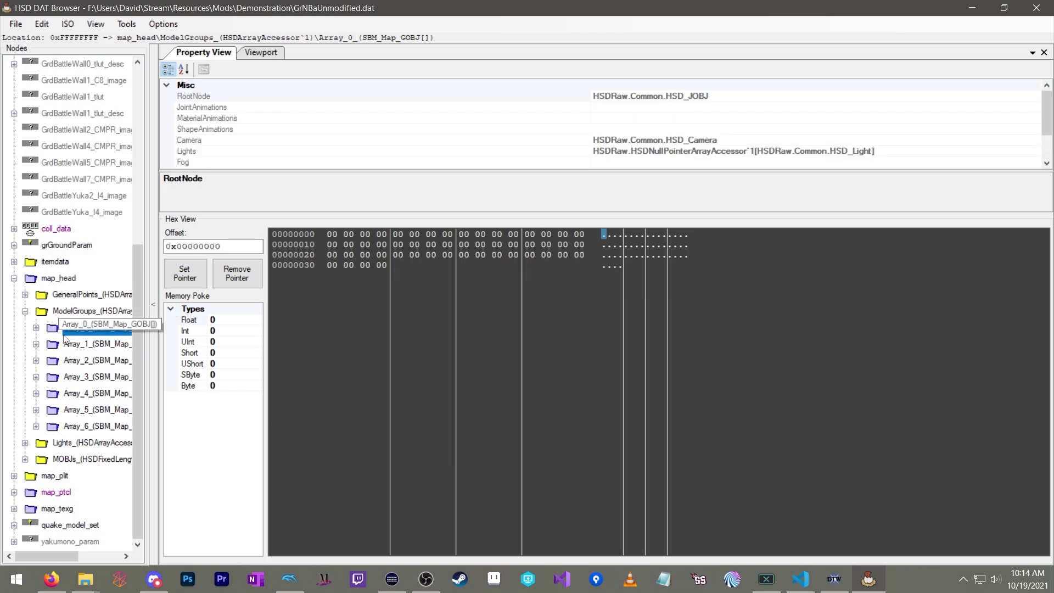
{"action": "left_click", "coordinate": [36, 328]}
{"action": "double_click", "coordinate": [94, 345]}
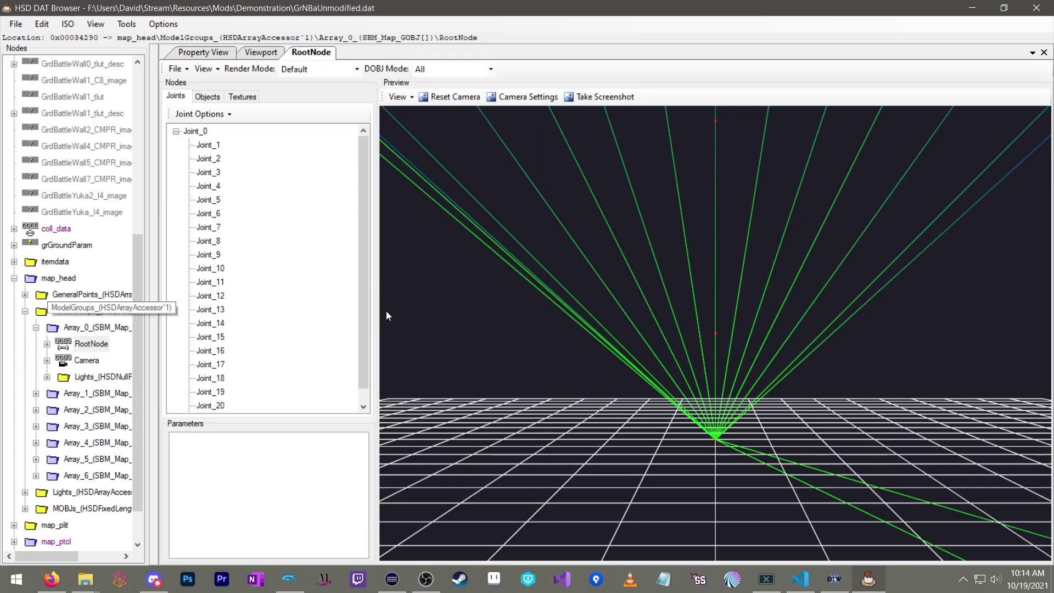
{"action": "scroll", "coordinate": [48, 315], "scroll_direction": "down", "scroll_amount": 1}
{"action": "left_click", "coordinate": [36, 343]}
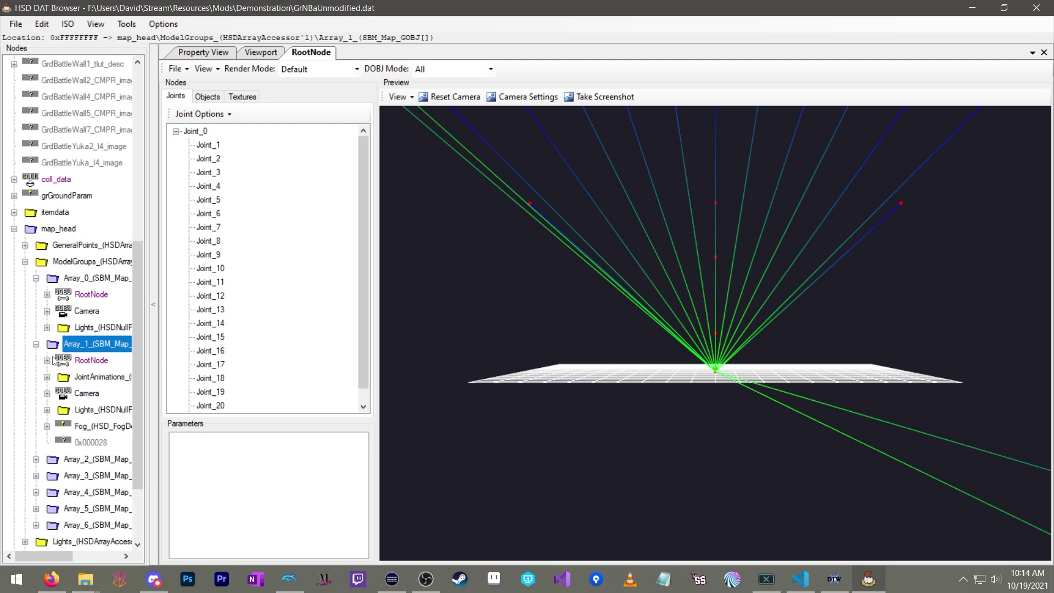
{"action": "double_click", "coordinate": [91, 360]}
{"action": "scroll", "coordinate": [736, 318], "scroll_direction": "up", "scroll_amount": 5}
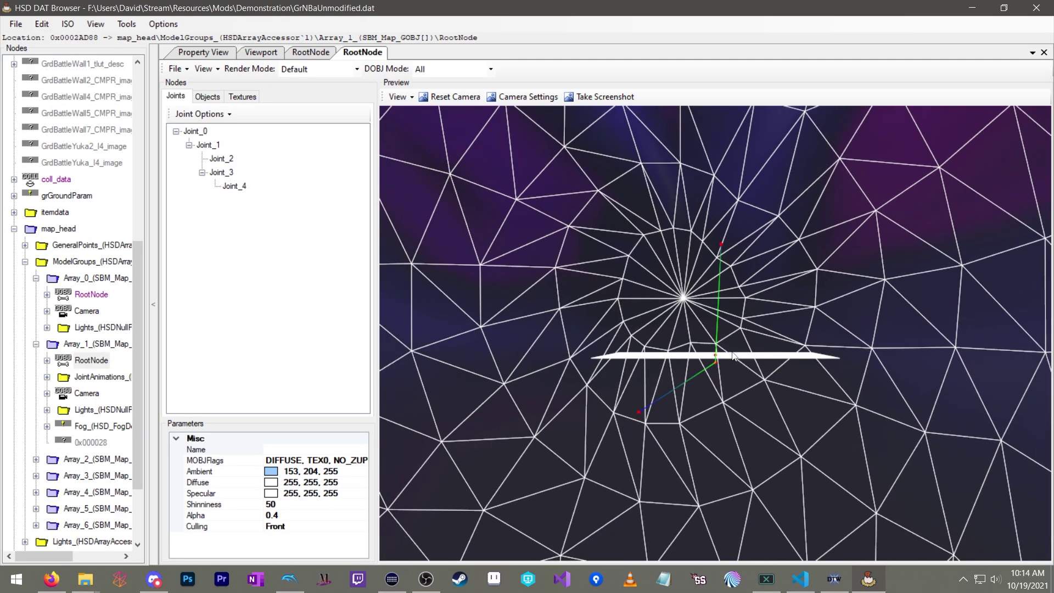
{"action": "scroll", "coordinate": [32, 297], "scroll_direction": "down", "scroll_amount": 2}
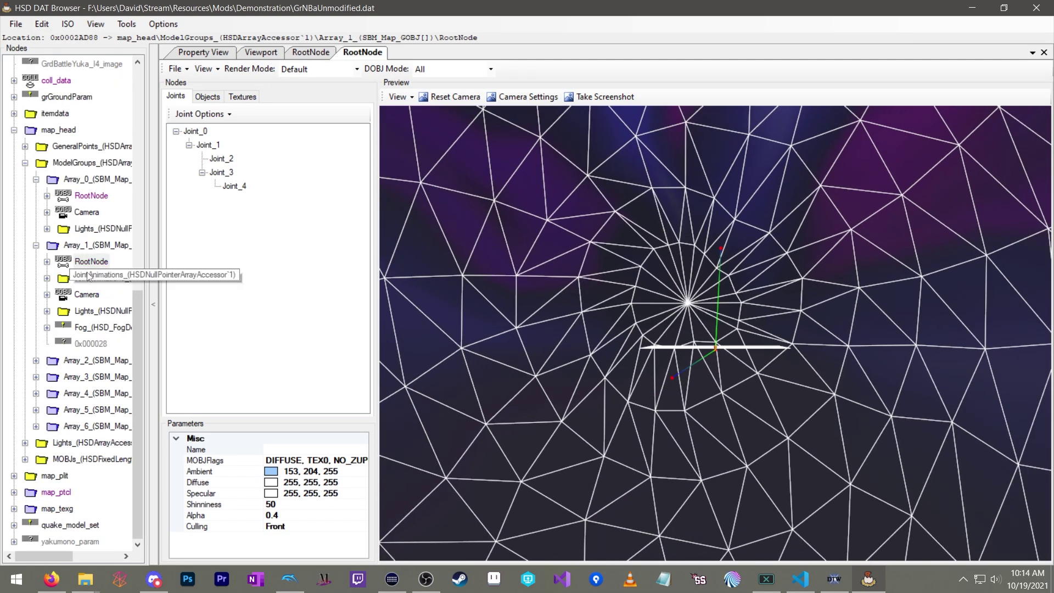
- Preview the RootNode models of Array_2 and Array_3 to check which stage parts they hold
{"action": "double_click", "coordinate": [44, 361]}
{"action": "left_click", "coordinate": [84, 379]}
{"action": "double_click", "coordinate": [84, 379]}
{"action": "scroll", "coordinate": [715, 285], "scroll_direction": "up", "scroll_amount": 3}
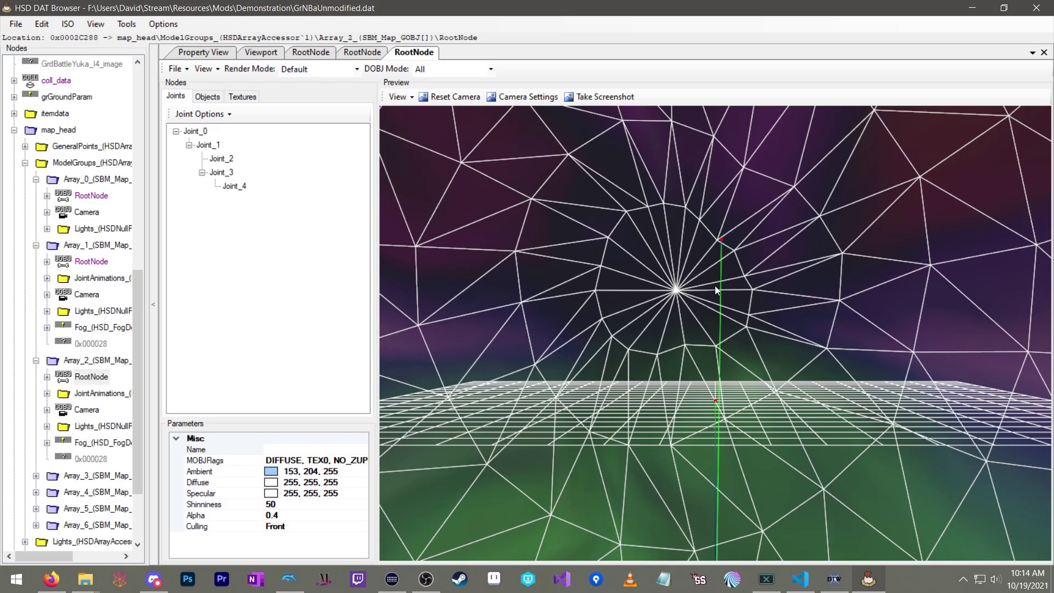
{"action": "scroll", "coordinate": [88, 308], "scroll_direction": "down", "scroll_amount": 2}
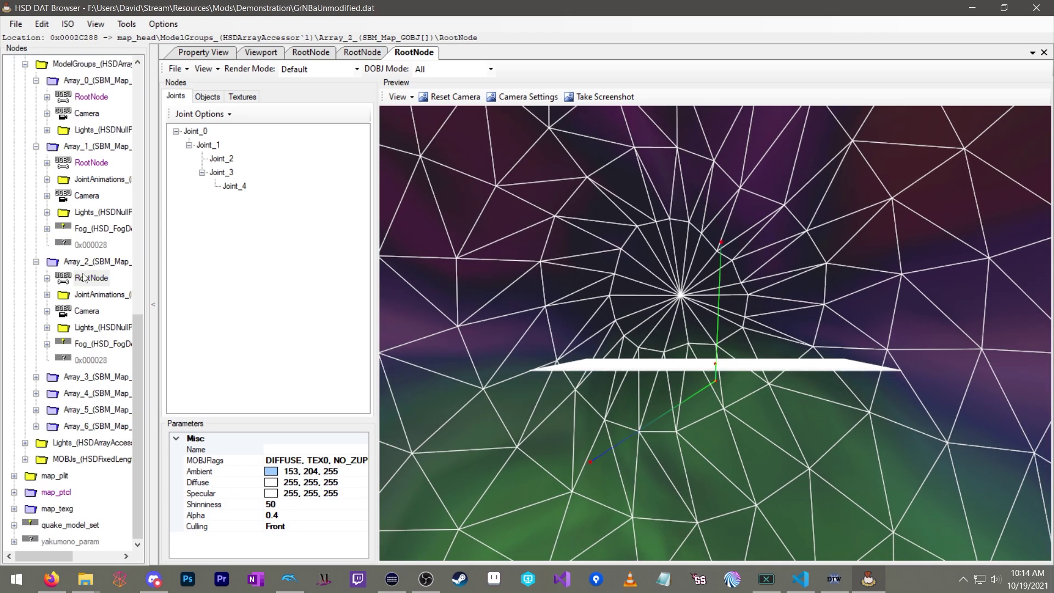
{"action": "double_click", "coordinate": [44, 377]}
{"action": "left_click", "coordinate": [84, 395]}
{"action": "double_click", "coordinate": [84, 395]}
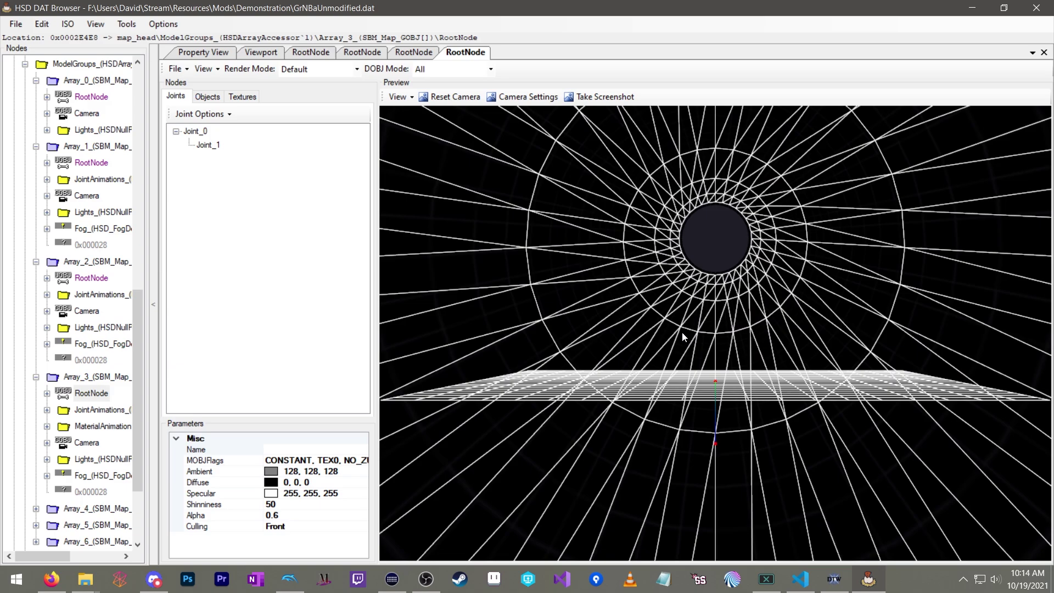
{"action": "scroll", "coordinate": [682, 332], "scroll_direction": "down", "scroll_amount": 3}
{"action": "scroll", "coordinate": [38, 398], "scroll_direction": "down", "scroll_amount": 3}
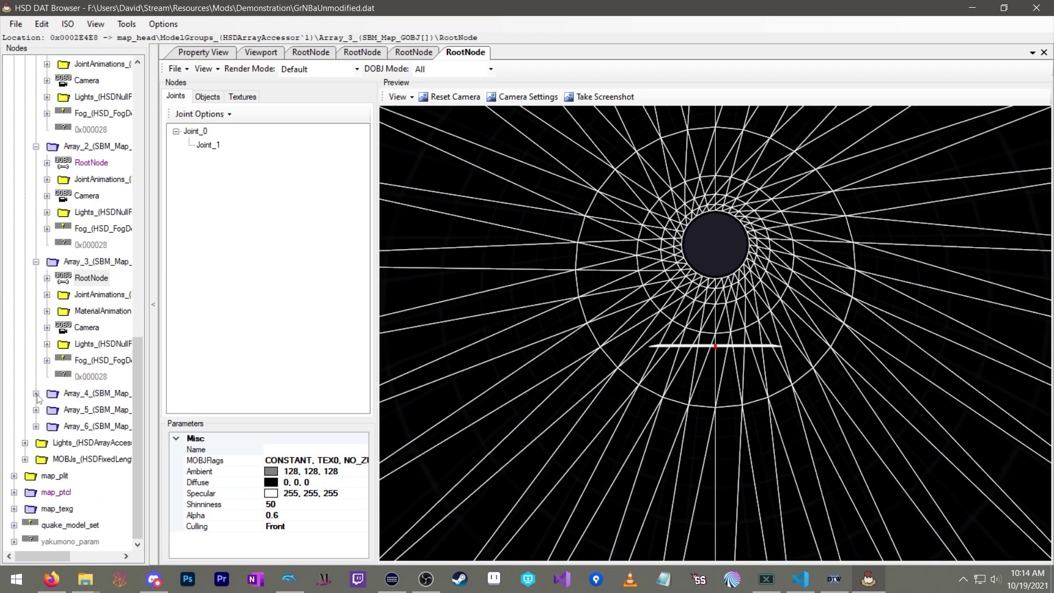
- Preview the RootNode models of Array_4 and Array_5 in the model groups
{"action": "left_click", "coordinate": [36, 393]}
{"action": "double_click", "coordinate": [91, 410]}
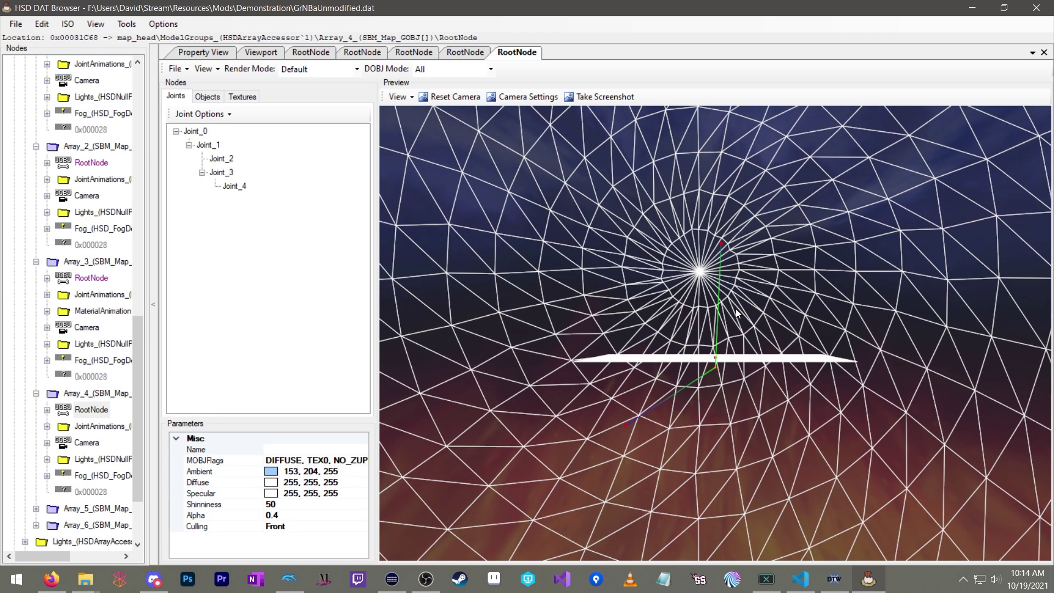
{"action": "scroll", "coordinate": [88, 439], "scroll_direction": "down", "scroll_amount": 2}
{"action": "double_click", "coordinate": [94, 410]}
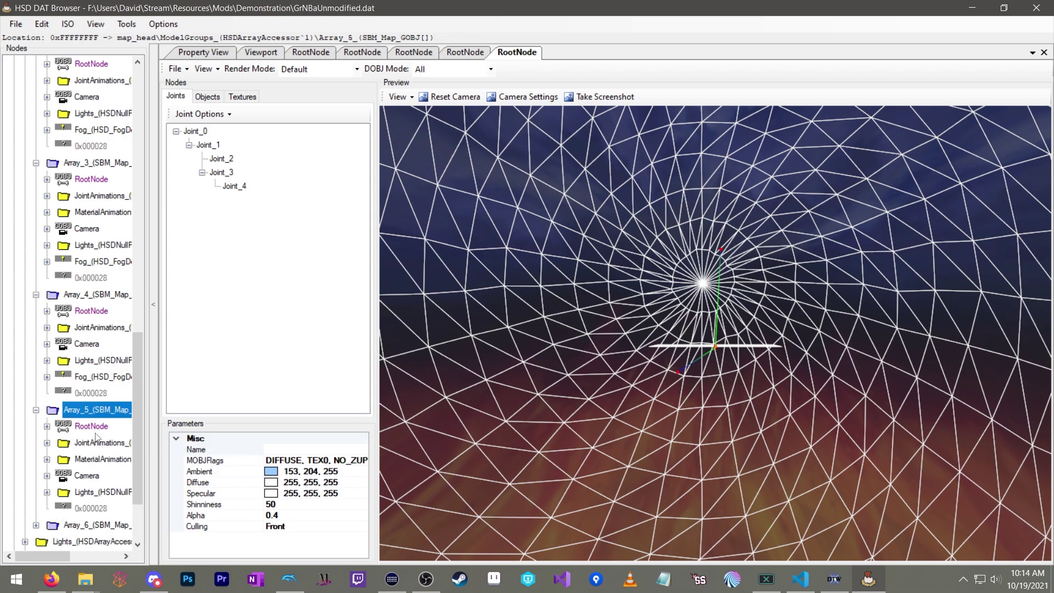
{"action": "double_click", "coordinate": [92, 426]}
{"action": "left_click_drag", "start_coordinate": [660, 370], "coordinate": [685, 336]}
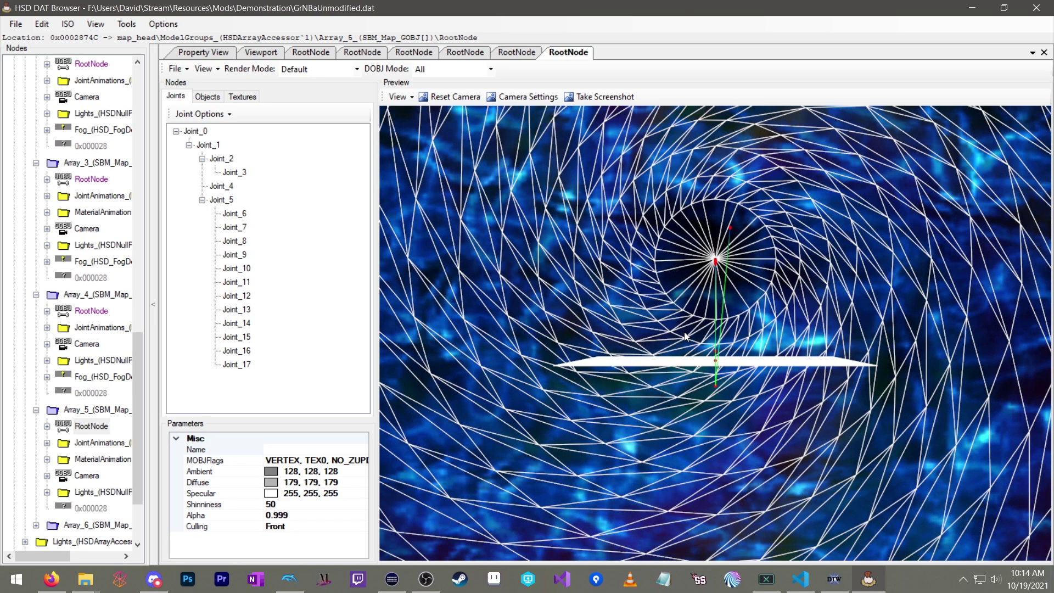
- Open the RootNode of Array_6 and frame its platform model in the preview
{"action": "scroll", "coordinate": [84, 299], "scroll_direction": "down", "scroll_amount": 2}
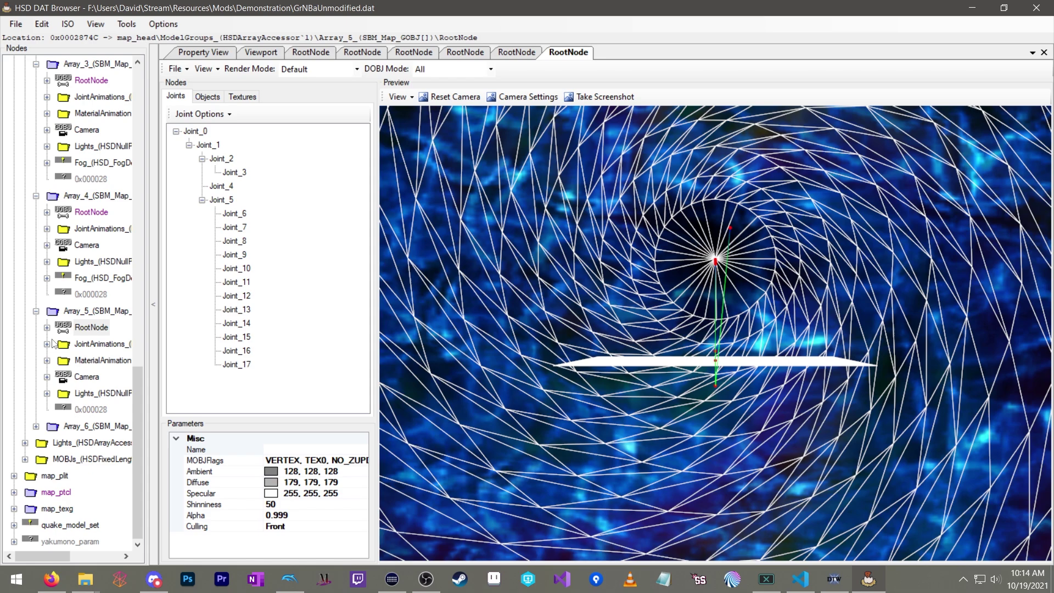
{"action": "left_click", "coordinate": [35, 427]}
{"action": "left_click", "coordinate": [62, 424]}
{"action": "scroll", "coordinate": [35, 268], "scroll_direction": "down", "scroll_amount": 2}
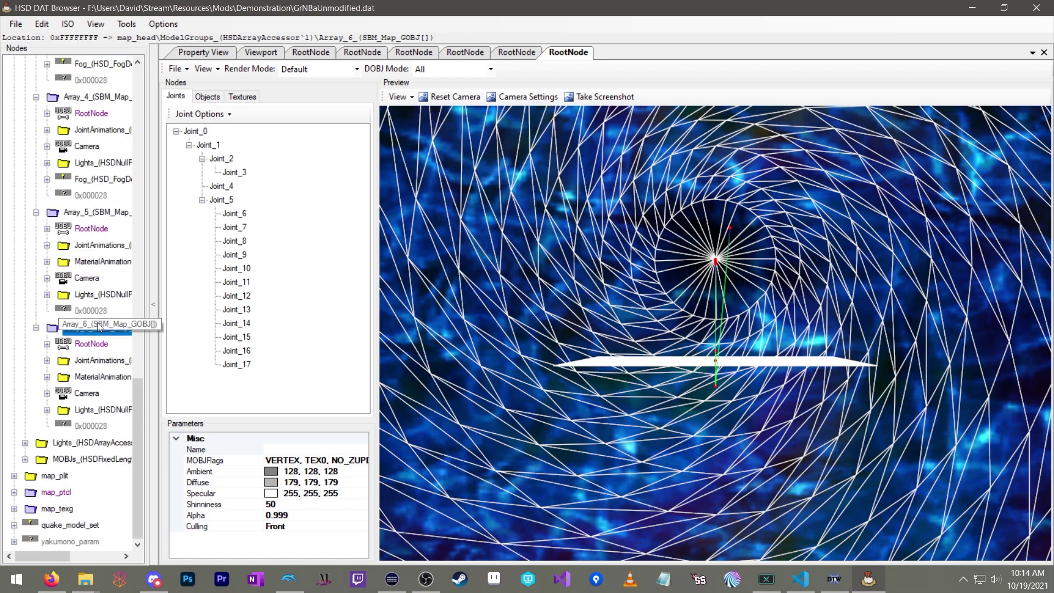
{"action": "double_click", "coordinate": [91, 344]}
{"action": "scroll", "coordinate": [711, 311], "scroll_direction": "down", "scroll_amount": 10}
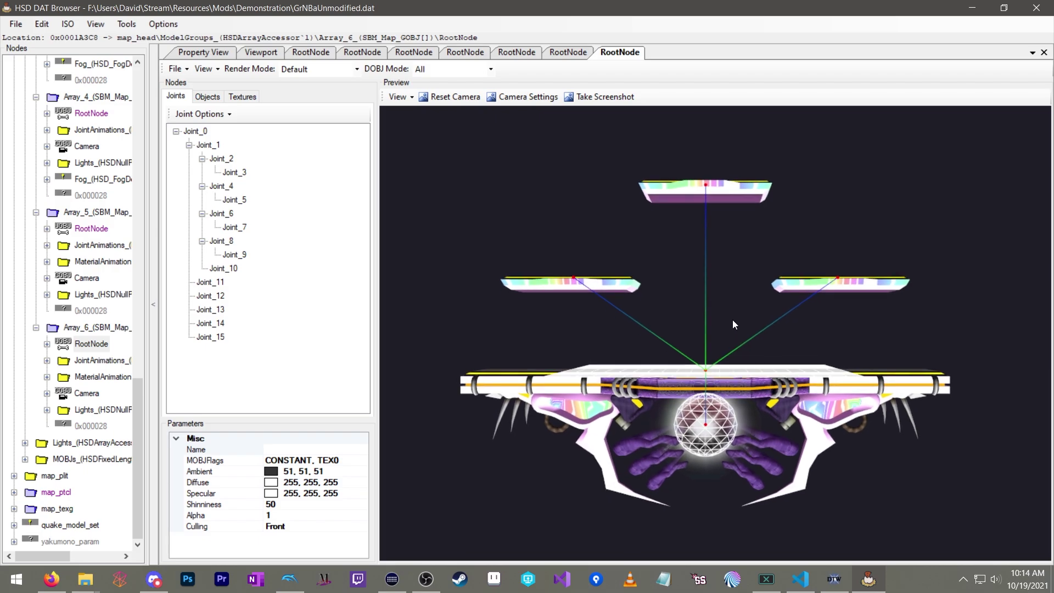
{"action": "left_click_drag", "start_coordinate": [732, 324], "coordinate": [727, 375]}
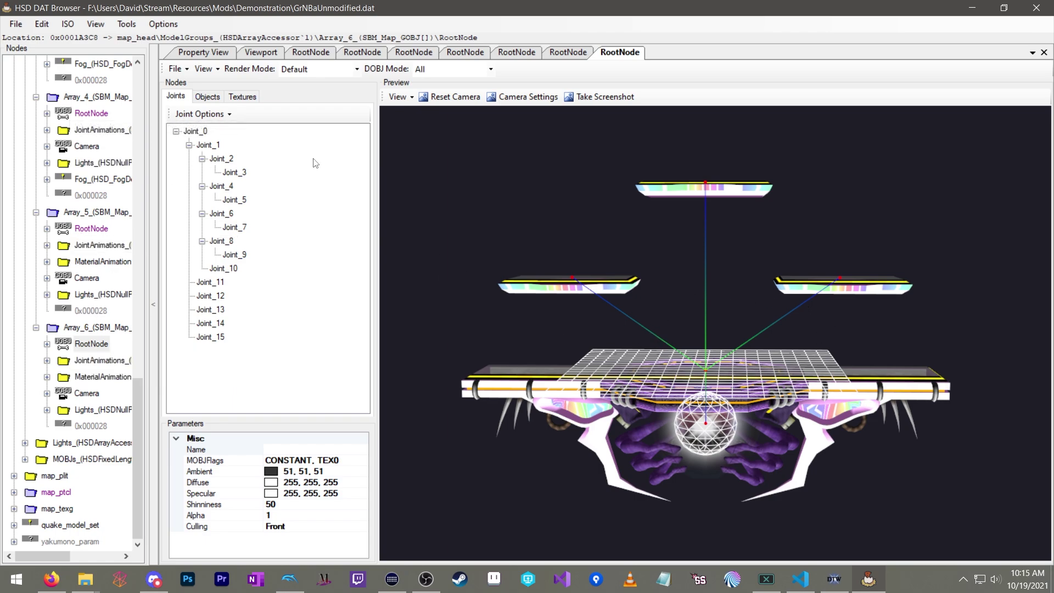
- Delete the first two objects of Array_6's RootNode model, Joint 1 Object 0 and Joint 3 Object 0
{"action": "left_click", "coordinate": [88, 346]}
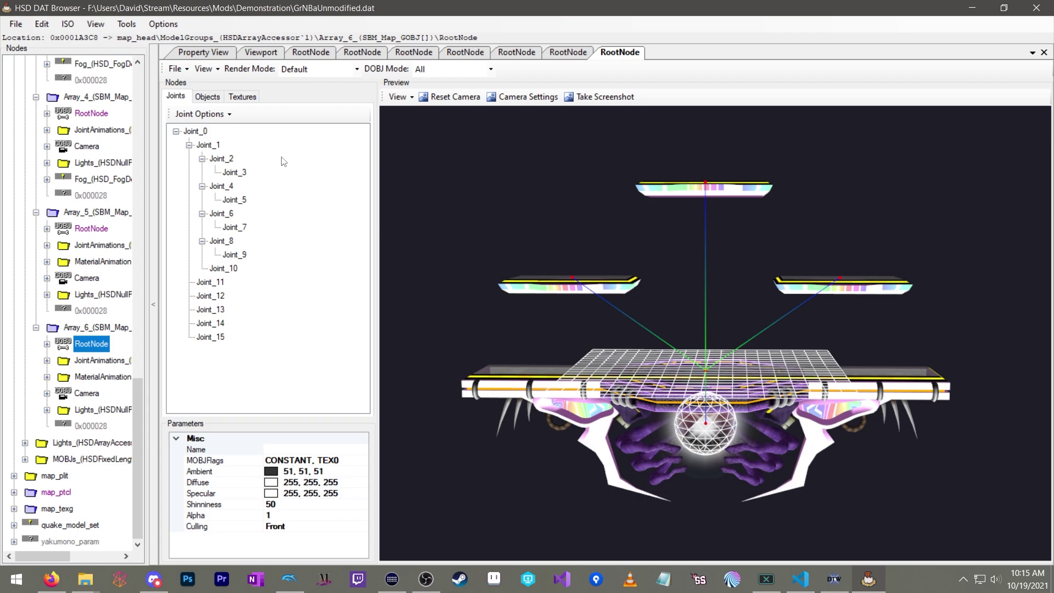
{"action": "left_click", "coordinate": [207, 97]}
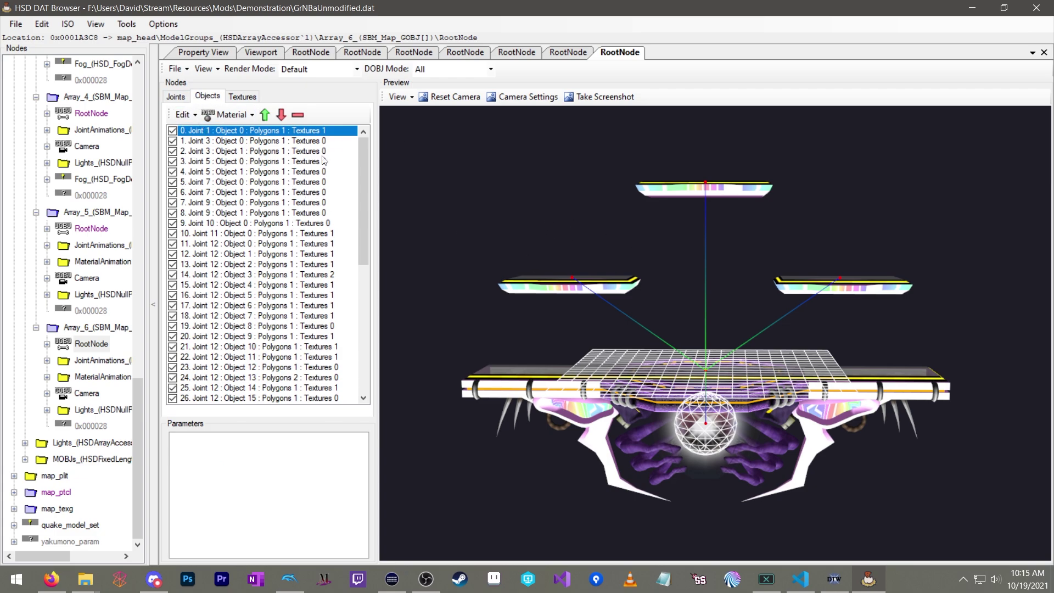
{"action": "left_click", "coordinate": [298, 115]}
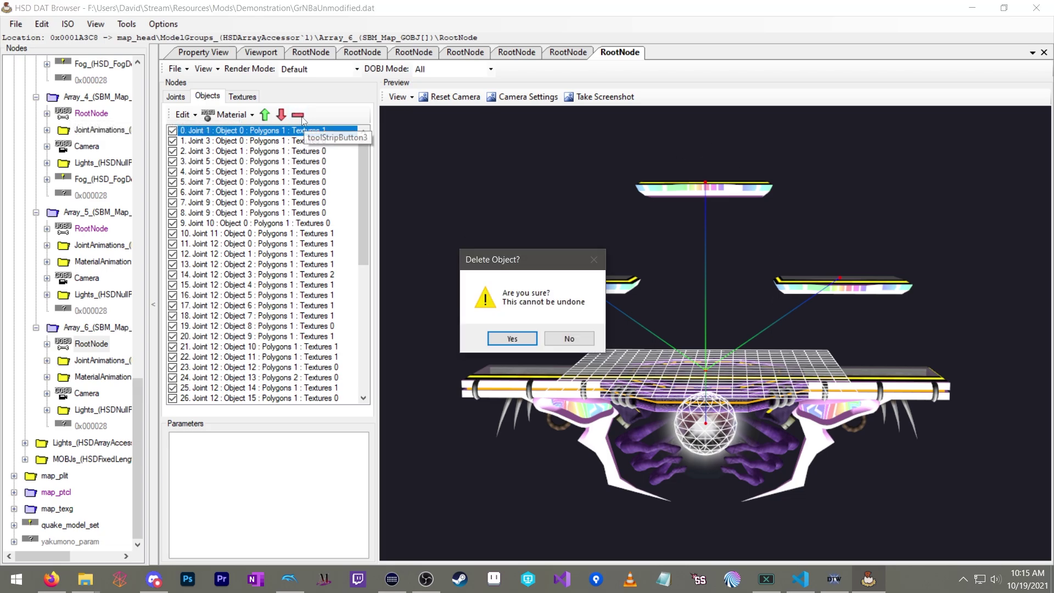
{"action": "left_click", "coordinate": [512, 338]}
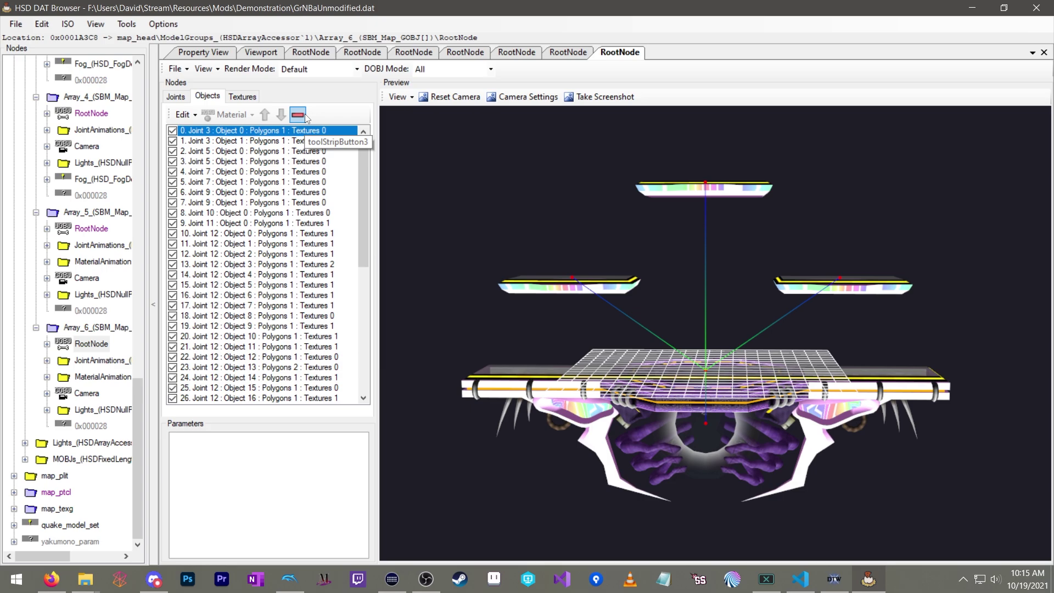
{"action": "left_click", "coordinate": [299, 115]}
{"action": "left_click", "coordinate": [509, 337]}
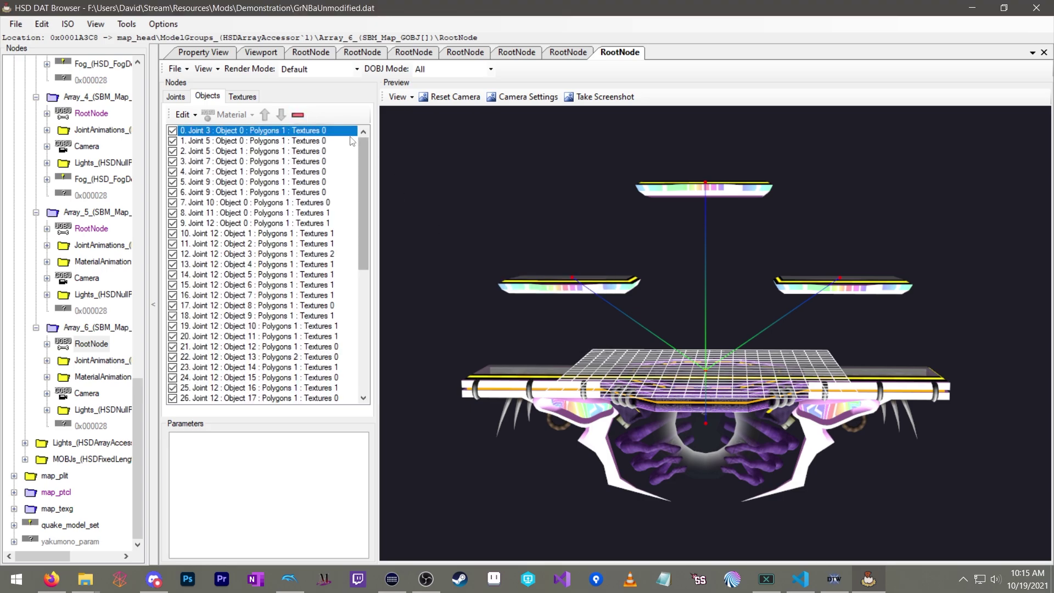
- Delete all remaining objects from Array_6's RootNode model until its object list is empty
{"action": "left_click", "coordinate": [298, 116]}
{"action": "key", "text": "Return"}
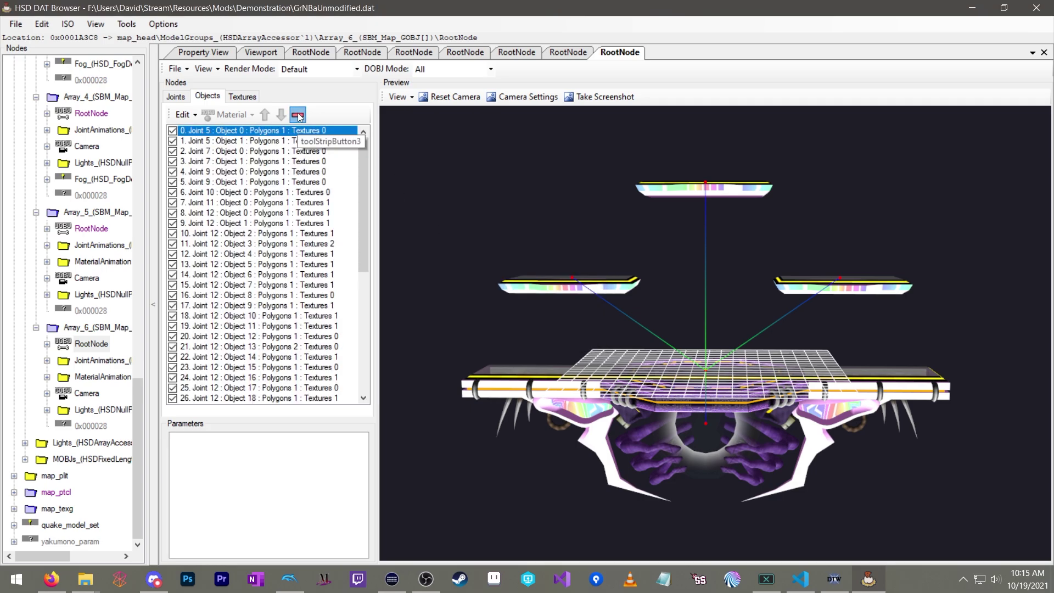
{"action": "left_click", "coordinate": [299, 115]}
{"action": "key", "text": "Return"}
{"action": "left_click", "coordinate": [299, 115]}
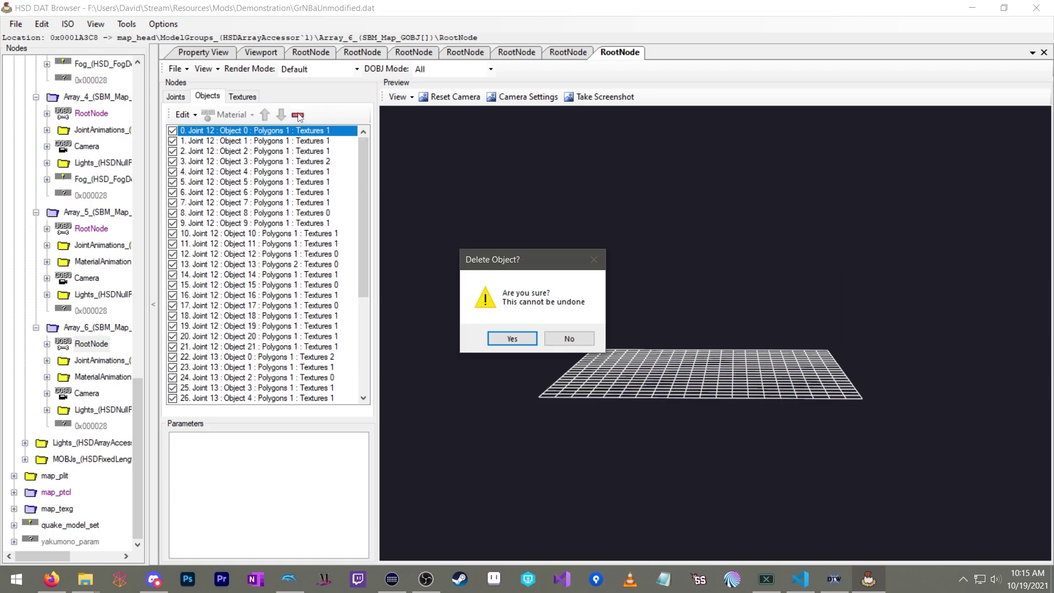
{"action": "key", "text": "Return"}
{"action": "left_click", "coordinate": [299, 115]}
{"action": "key", "text": "Return"}
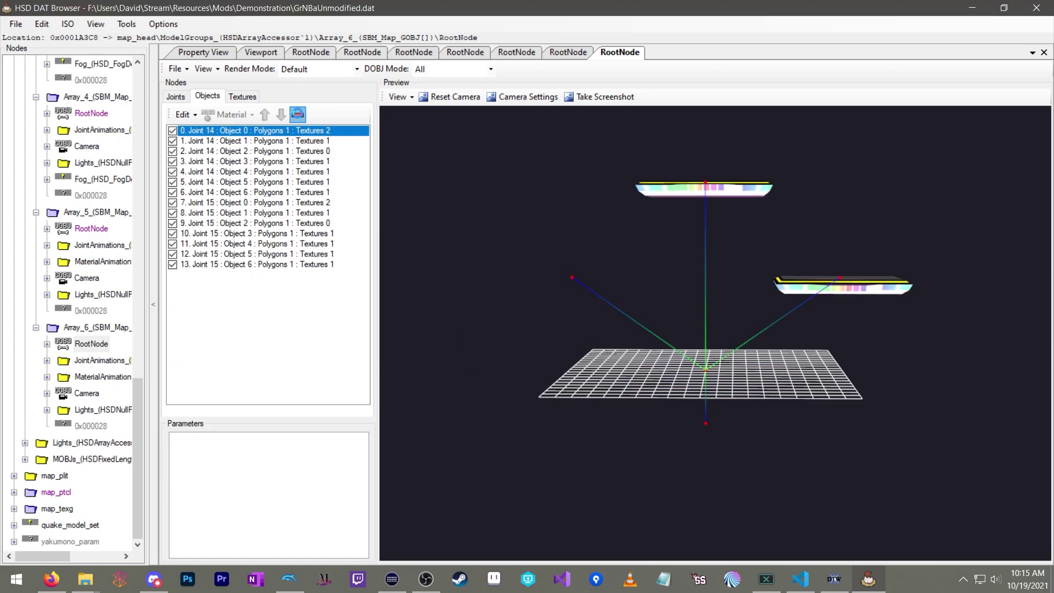
{"action": "left_click", "coordinate": [298, 114]}
{"action": "key", "text": "Return"}
{"action": "left_click", "coordinate": [298, 114]}
{"action": "key", "text": "Return"}
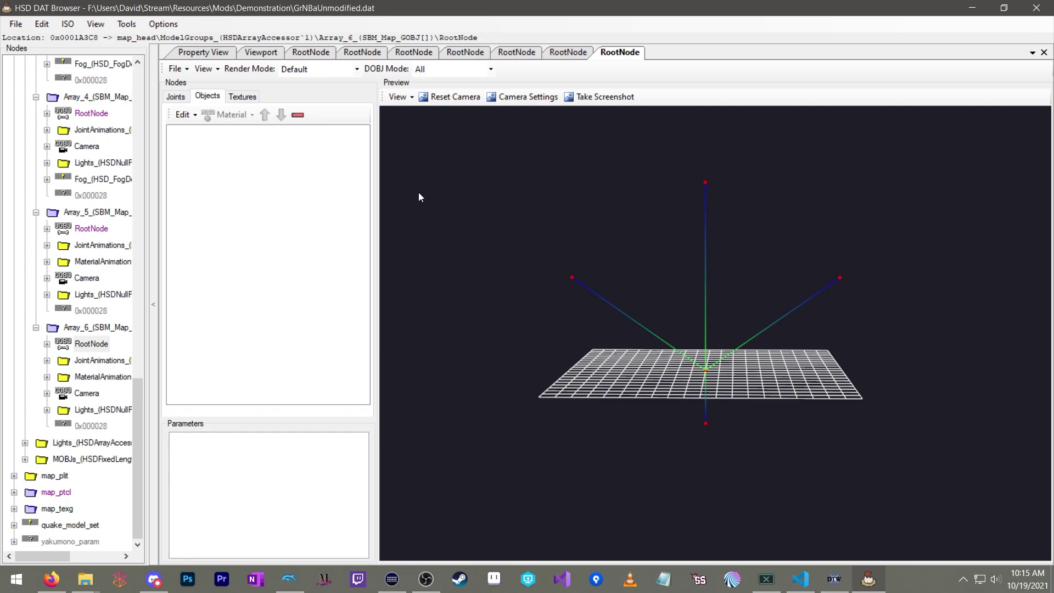
- Collapse the map_head node in the node tree
{"action": "left_click", "coordinate": [98, 344]}
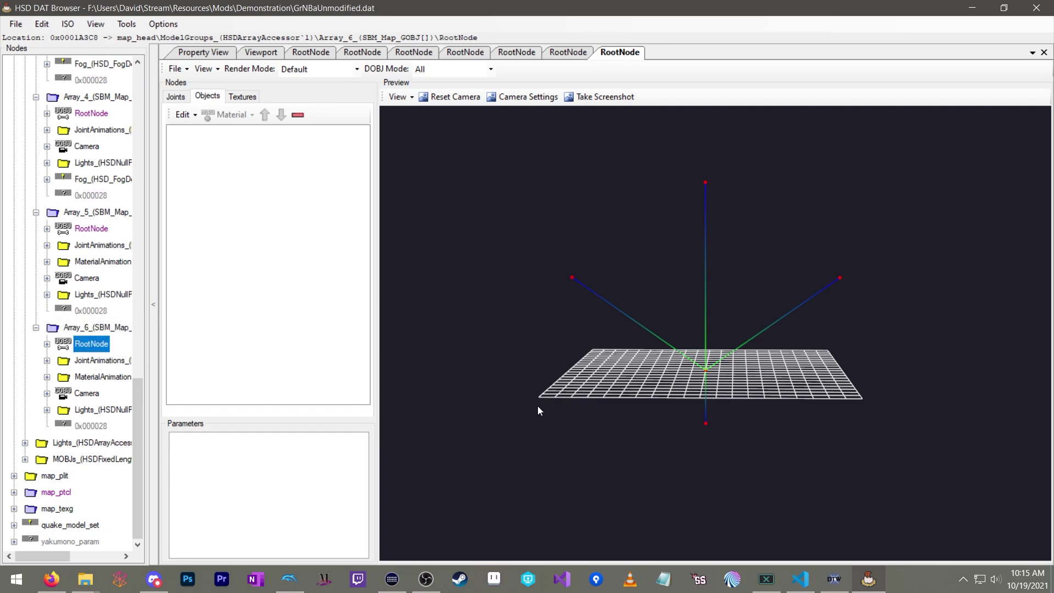
{"action": "scroll", "coordinate": [107, 205], "scroll_direction": "up", "scroll_amount": 12}
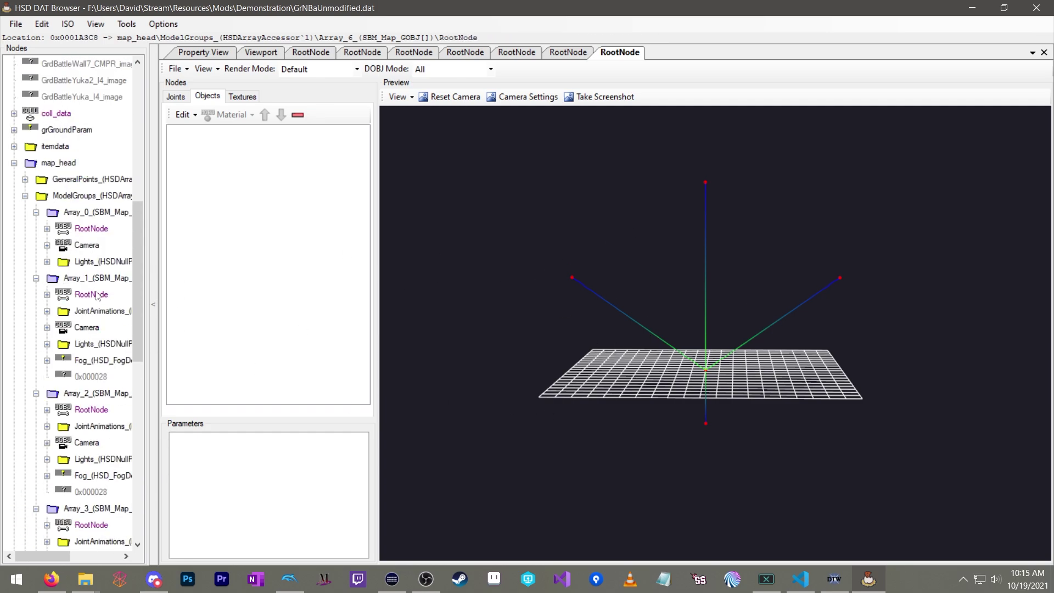
{"action": "scroll", "coordinate": [107, 204], "scroll_direction": "up", "scroll_amount": 7}
{"action": "scroll", "coordinate": [80, 187], "scroll_direction": "down", "scroll_amount": 5}
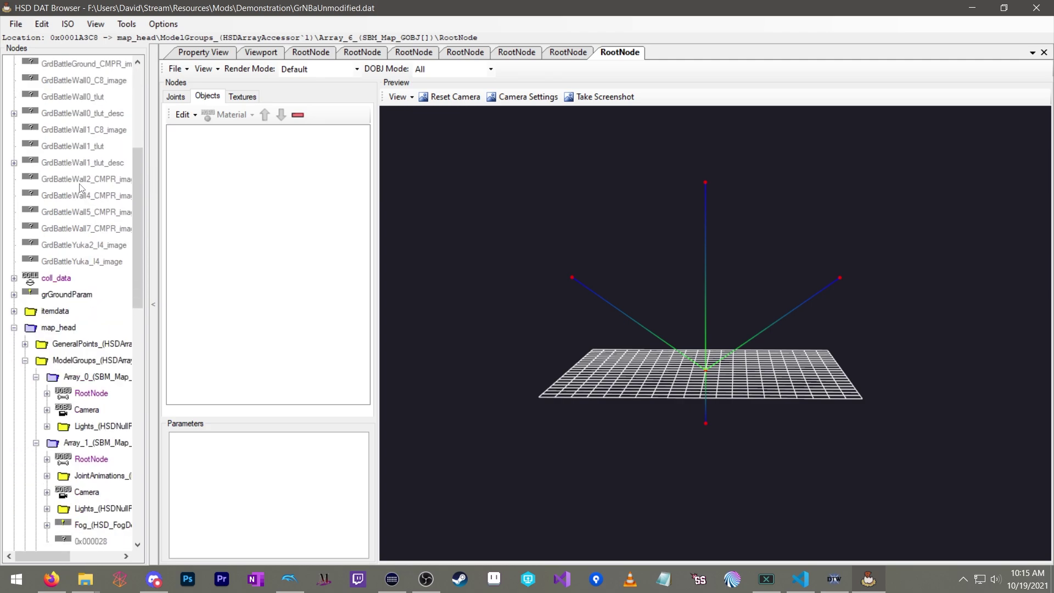
{"action": "left_click", "coordinate": [15, 327]}
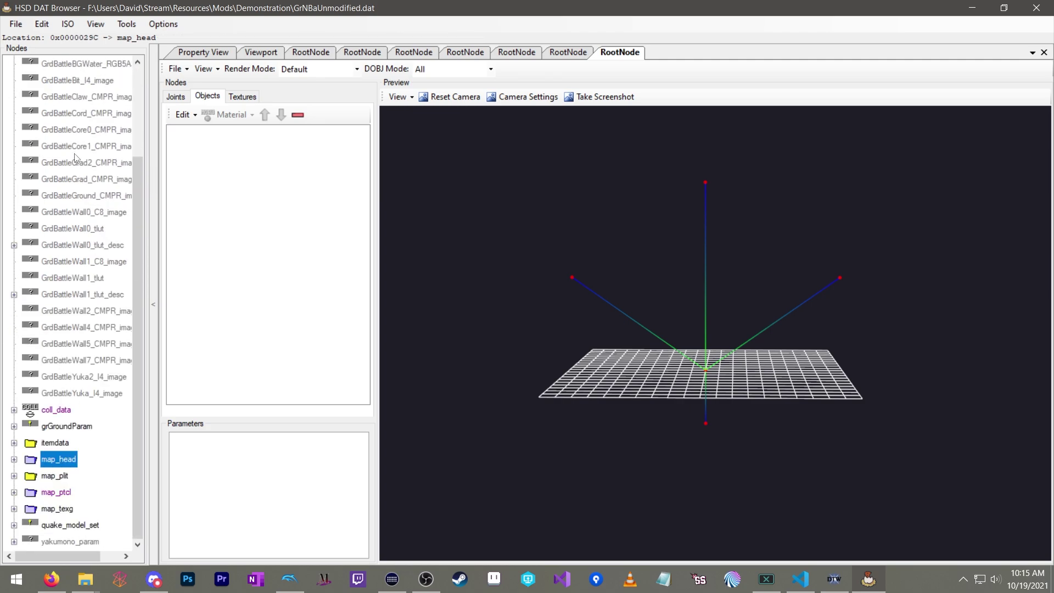
- Save the edited stage as a new file named GrNBaModified.dat in the Demonstration folder
{"action": "scroll", "coordinate": [75, 158], "scroll_direction": "up", "scroll_amount": 2}
{"action": "left_click", "coordinate": [22, 26]}
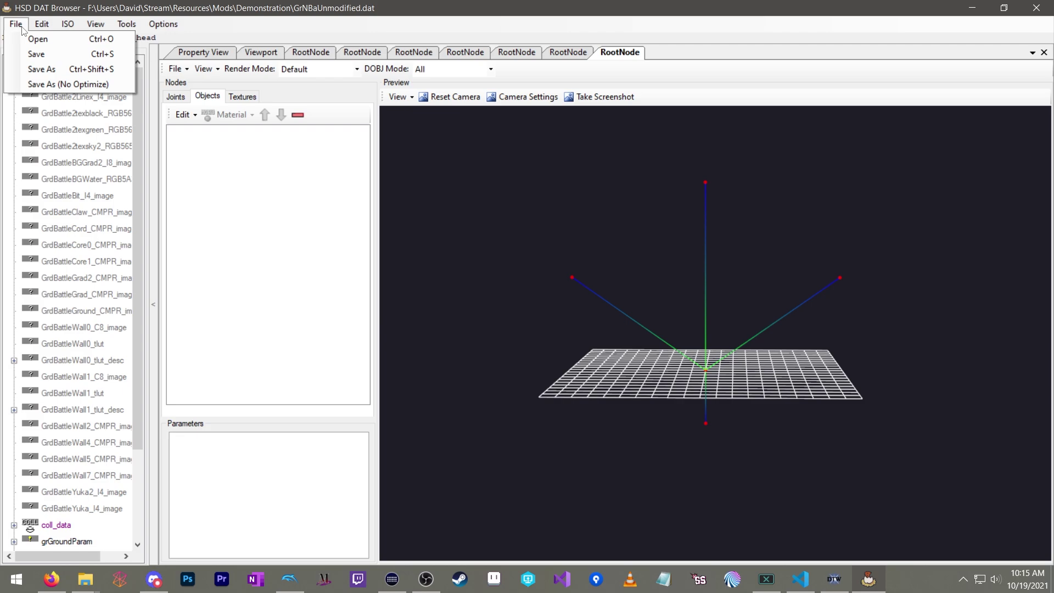
{"action": "left_click", "coordinate": [41, 69]}
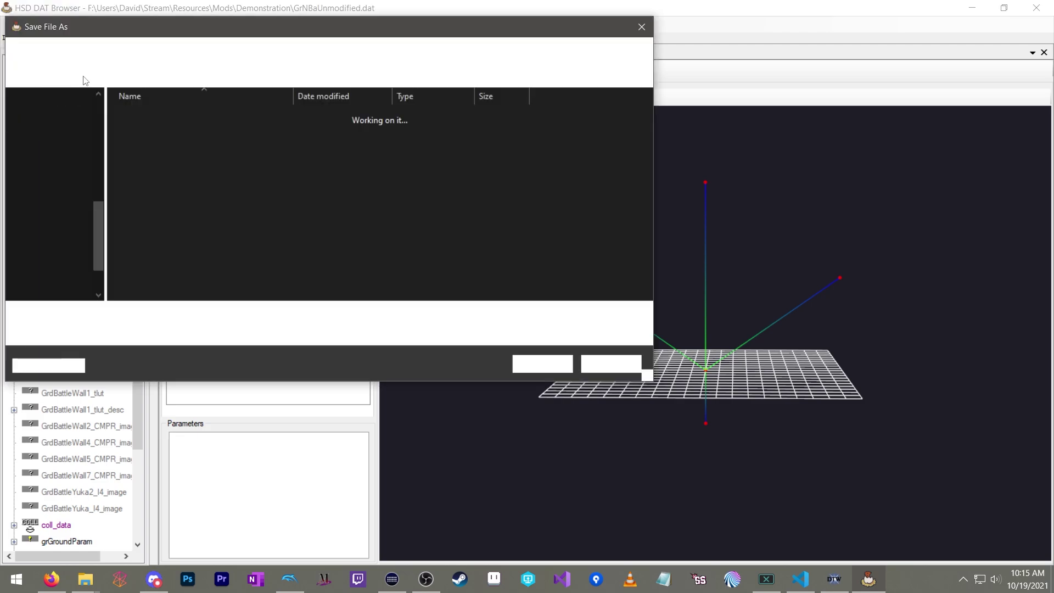
{"action": "left_click_drag", "start_coordinate": [163, 316], "coordinate": [131, 317]}
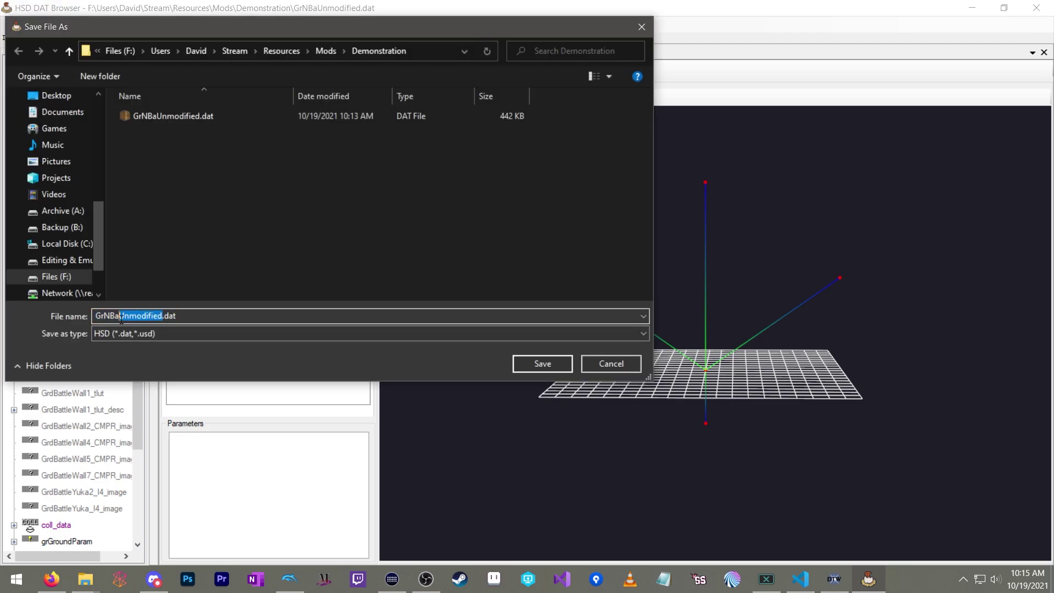
{"action": "type", "text": "Modified"}
{"action": "left_click", "coordinate": [535, 365]}
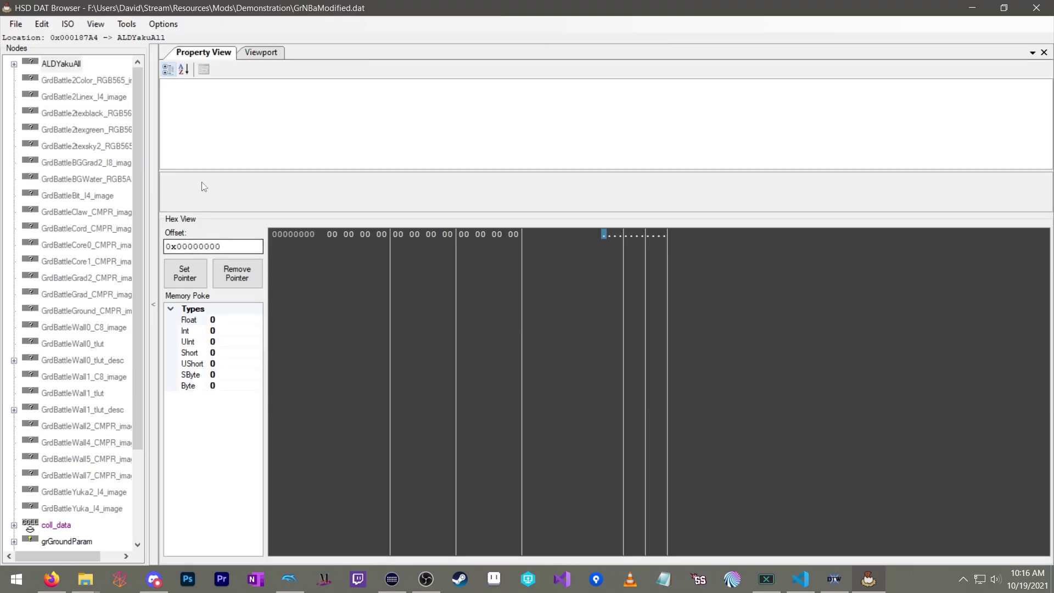
{"action": "scroll", "coordinate": [85, 207], "scroll_direction": "down", "scroll_amount": 2}
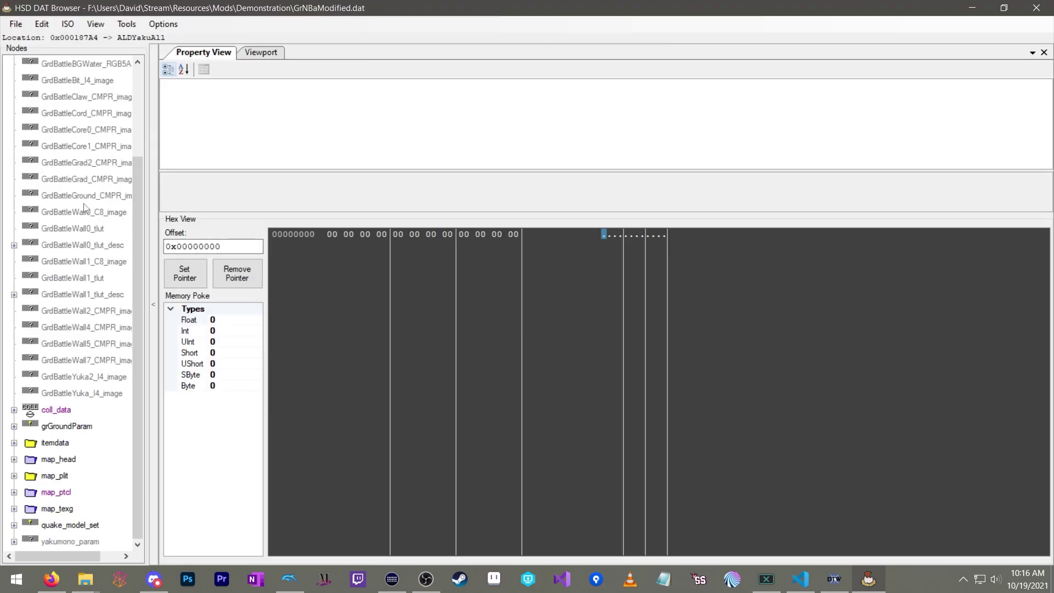
- Switch to DAT Texture Wizard, maximize its window and locate Battlefield's GrNBa.dat among the stage files
{"action": "left_click", "coordinate": [972, 9]}
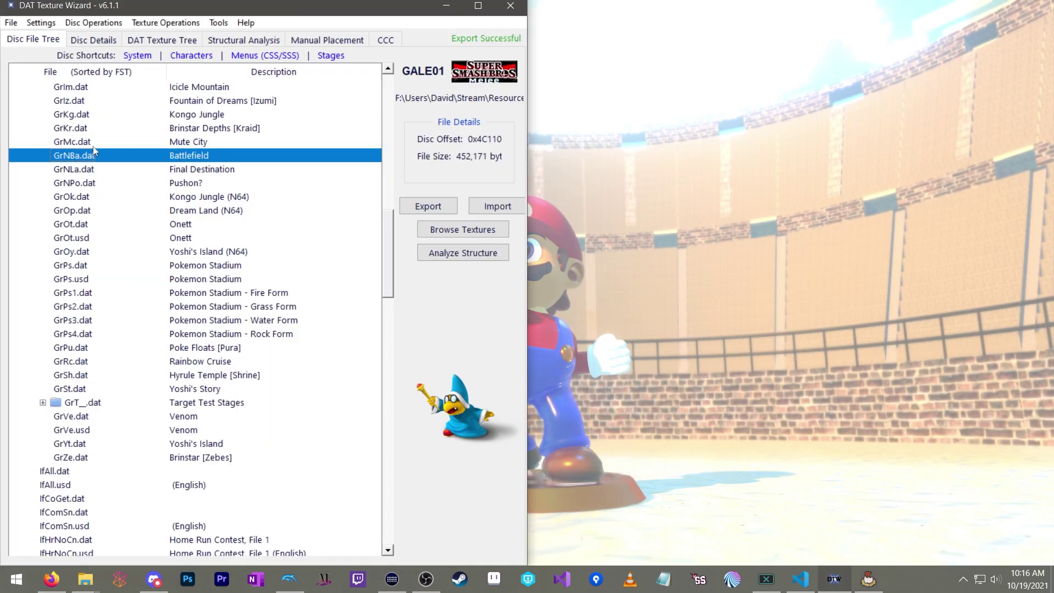
{"action": "left_click", "coordinate": [478, 6]}
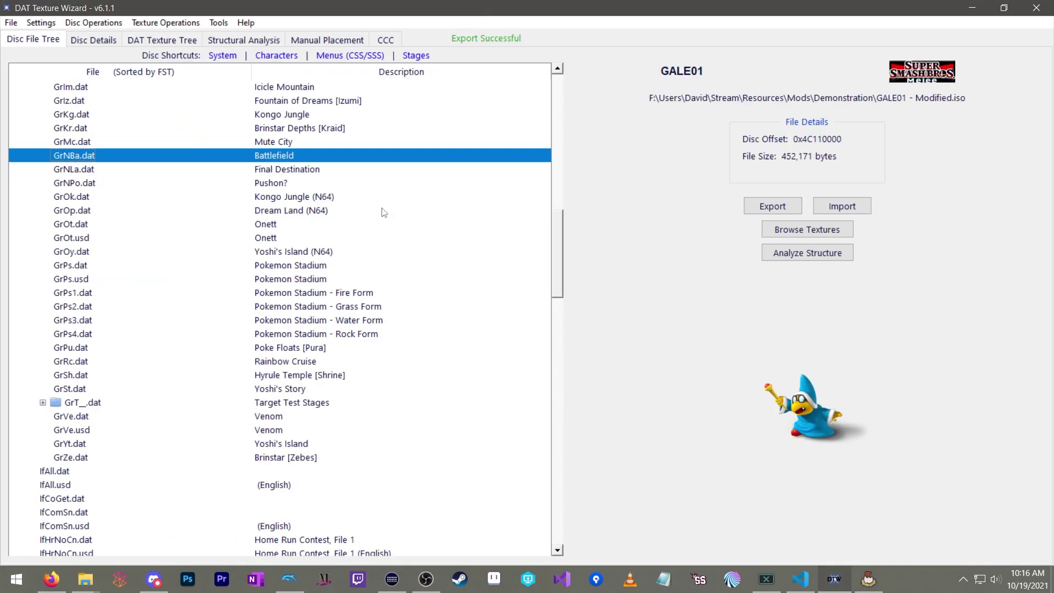
{"action": "scroll", "coordinate": [181, 166], "scroll_direction": "up", "scroll_amount": 9}
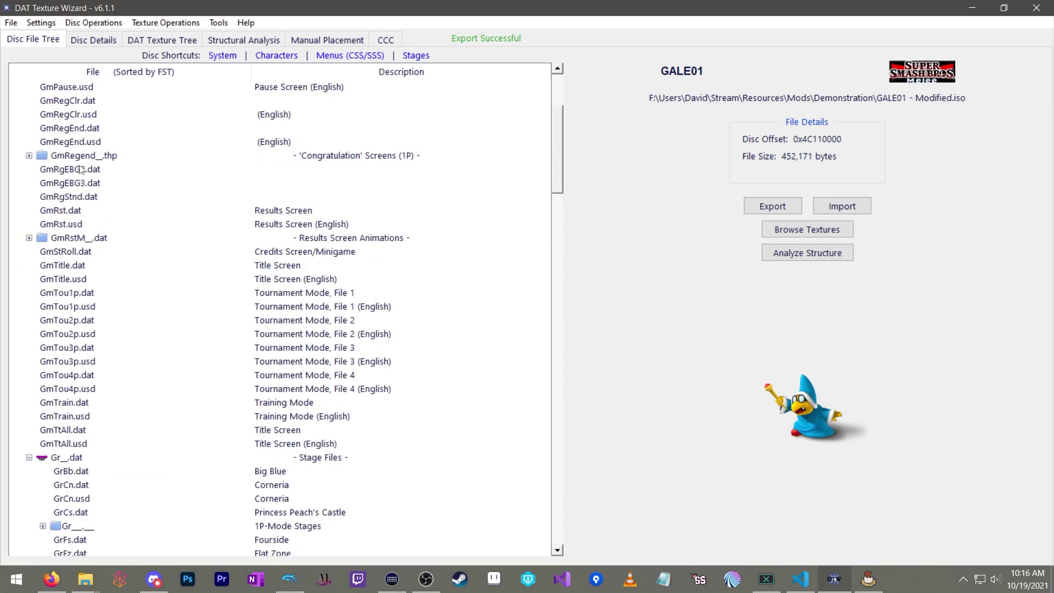
{"action": "scroll", "coordinate": [311, 251], "scroll_direction": "down", "scroll_amount": 4}
{"action": "scroll", "coordinate": [311, 251], "scroll_direction": "down", "scroll_amount": 3}
{"action": "scroll", "coordinate": [331, 238], "scroll_direction": "up", "scroll_amount": 4}
{"action": "scroll", "coordinate": [117, 183], "scroll_direction": "down", "scroll_amount": 1}
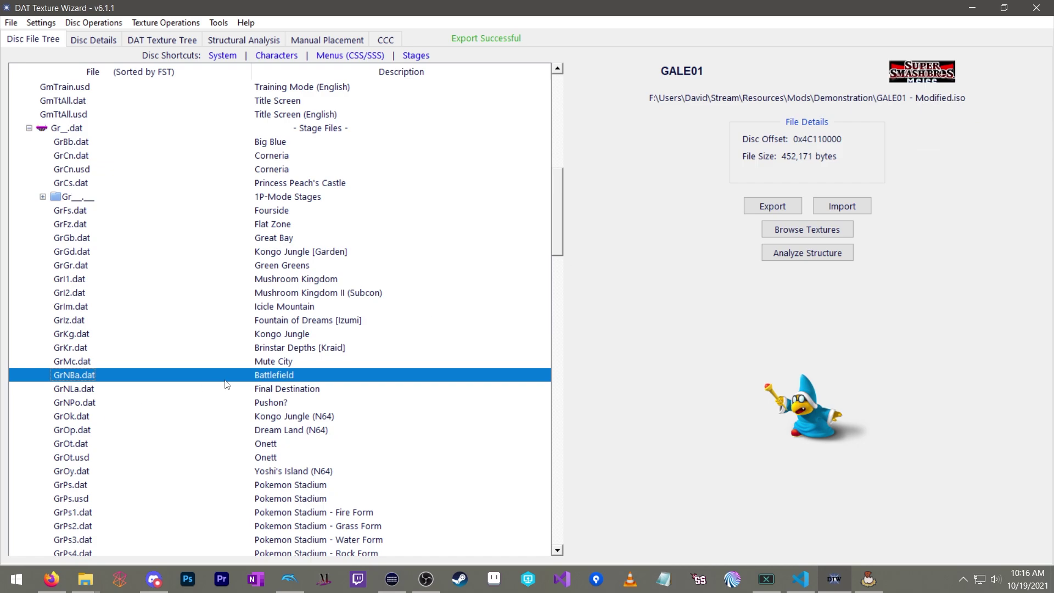
{"action": "left_click", "coordinate": [12, 23]}
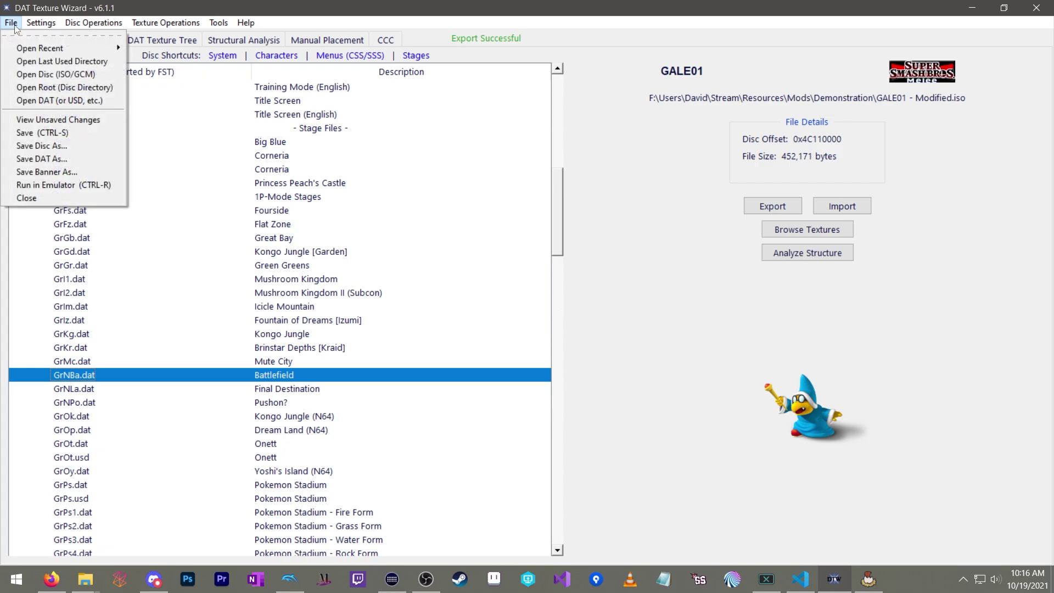
{"action": "left_click", "coordinate": [167, 304]}
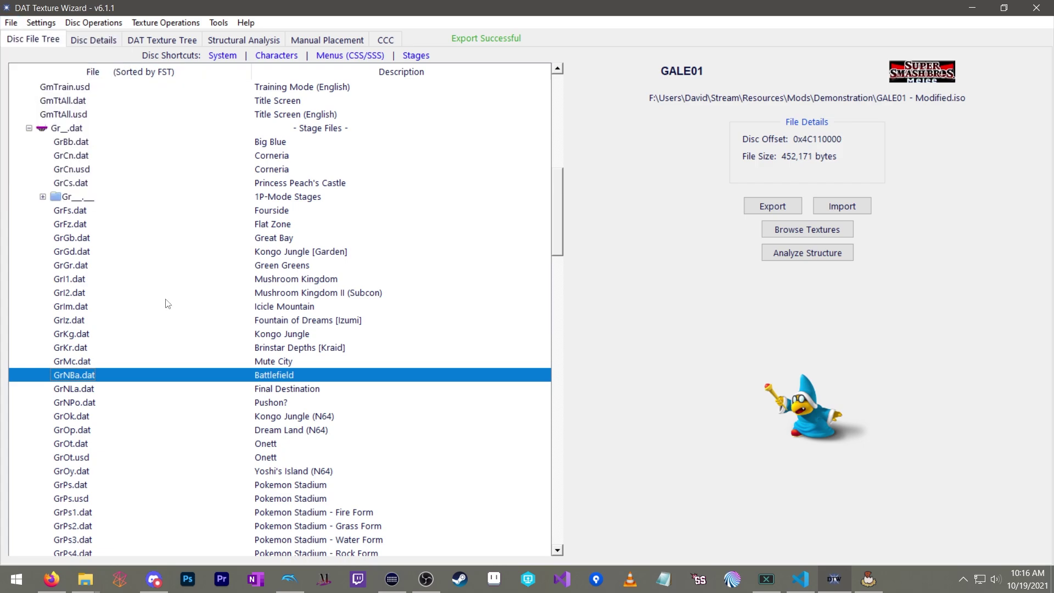
- Replace Battlefield's GrNBa.dat with the imported GrNBaModified.dat and save the disc
{"action": "right_click", "coordinate": [109, 382]}
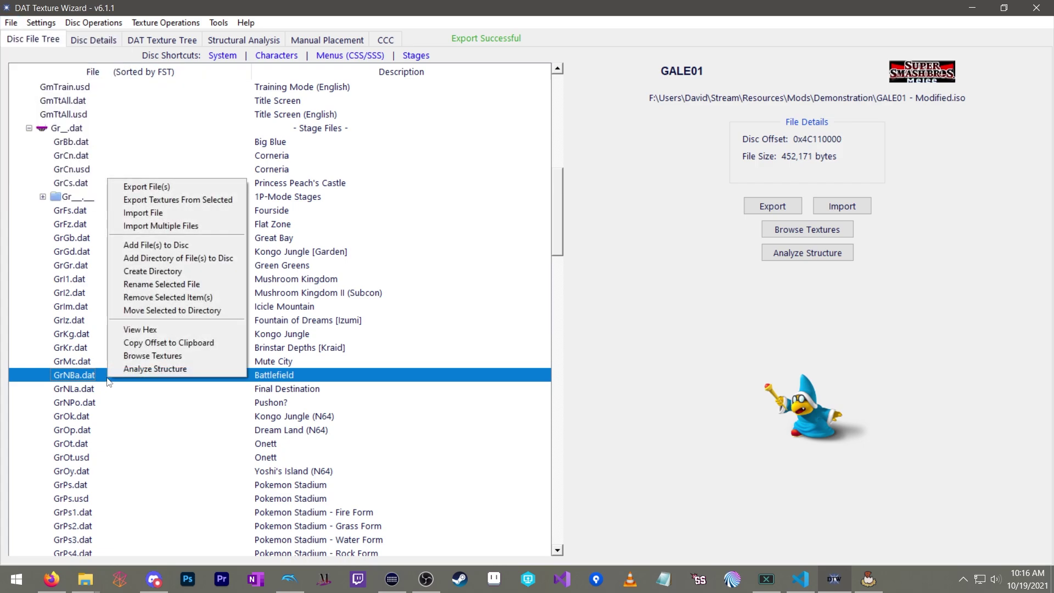
{"action": "left_click", "coordinate": [176, 214]}
{"action": "left_click", "coordinate": [127, 99]}
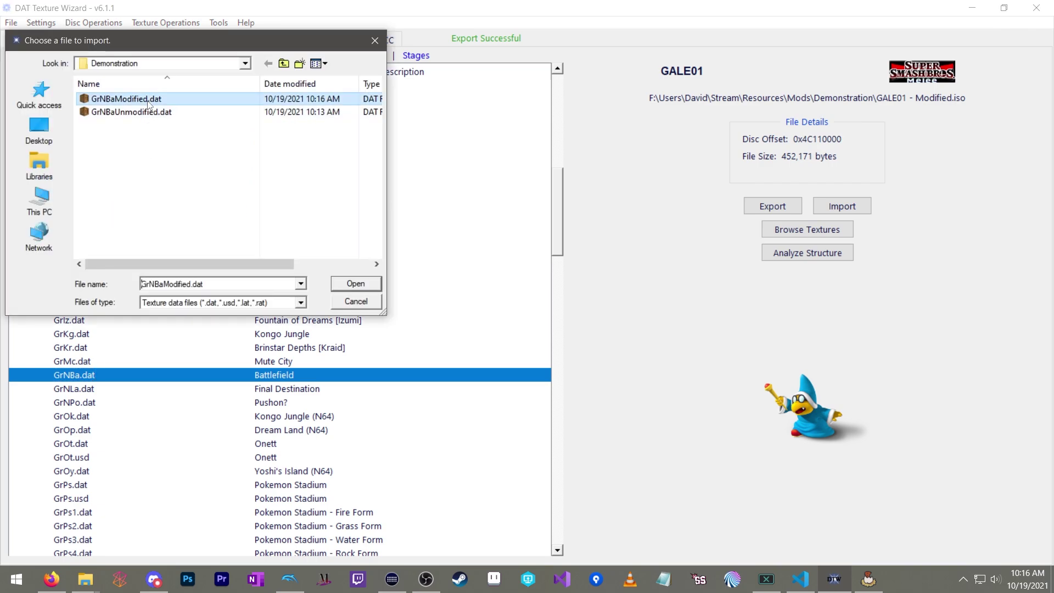
{"action": "left_click", "coordinate": [356, 285]}
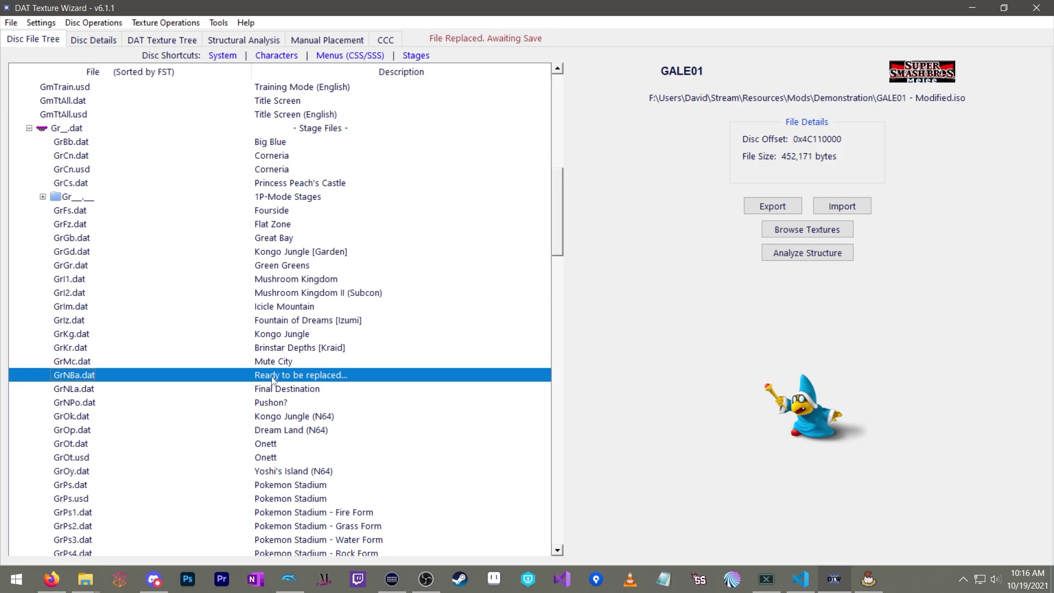
{"action": "left_click", "coordinate": [11, 23]}
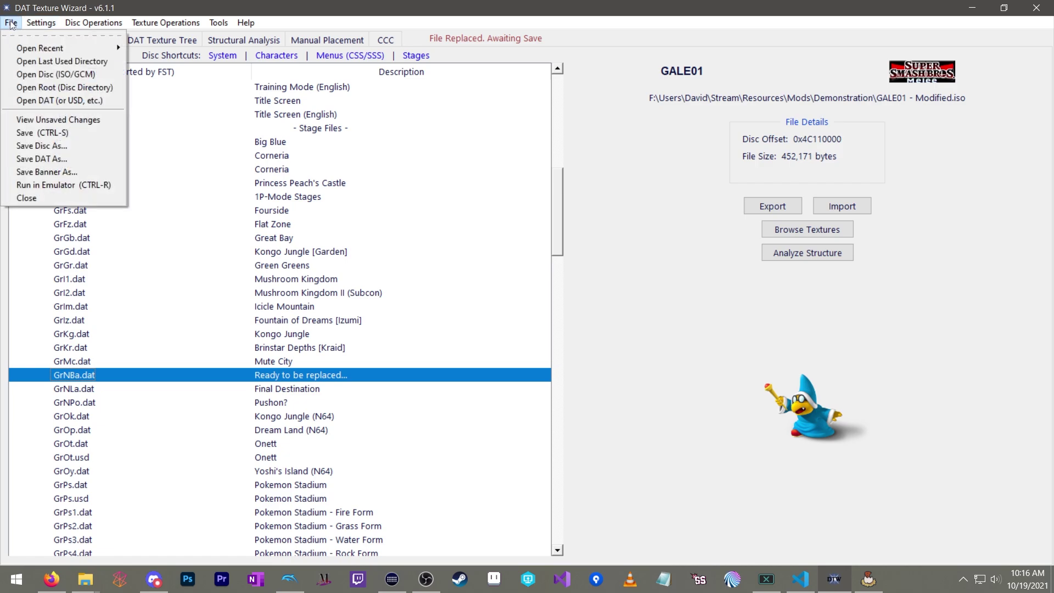
{"action": "left_click", "coordinate": [54, 136]}
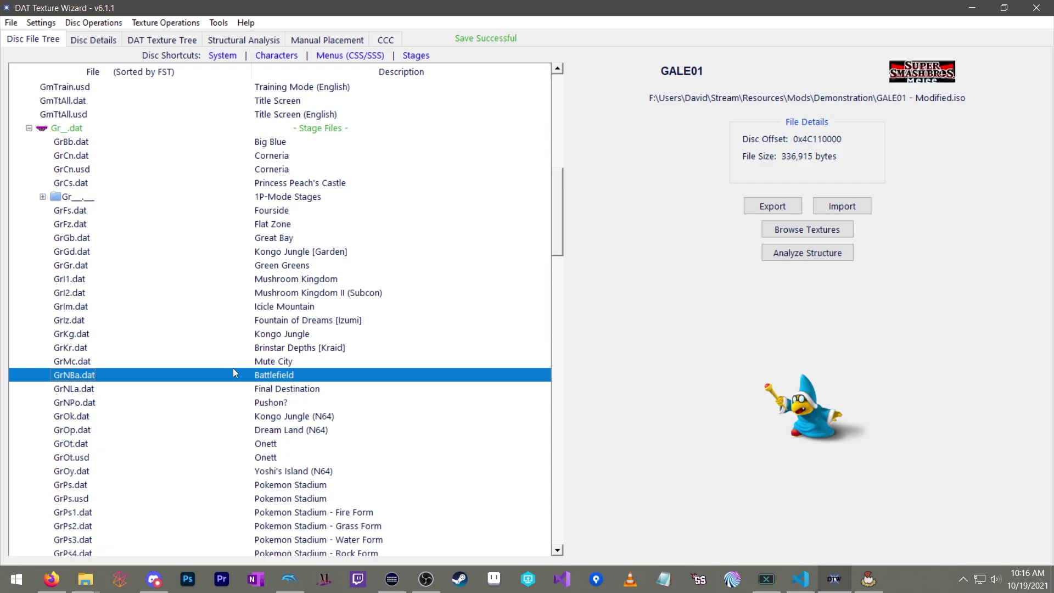
- Switch to Dolphin and launch GALE01 - Modified.iso from the Demonstration folder
{"action": "left_click", "coordinate": [1029, 13]}
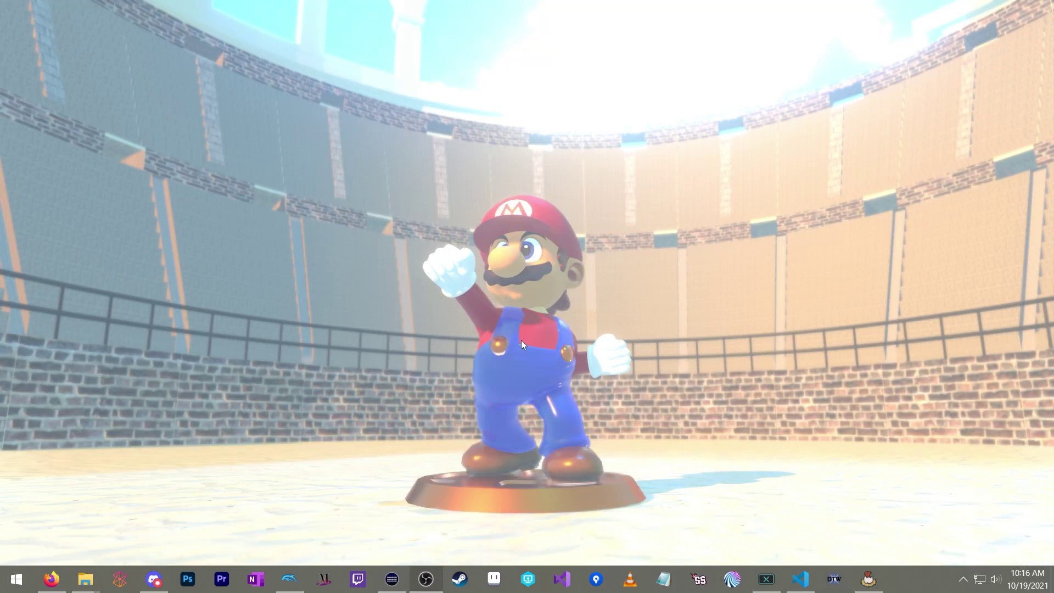
{"action": "left_click", "coordinate": [290, 579]}
{"action": "left_click", "coordinate": [777, 113]}
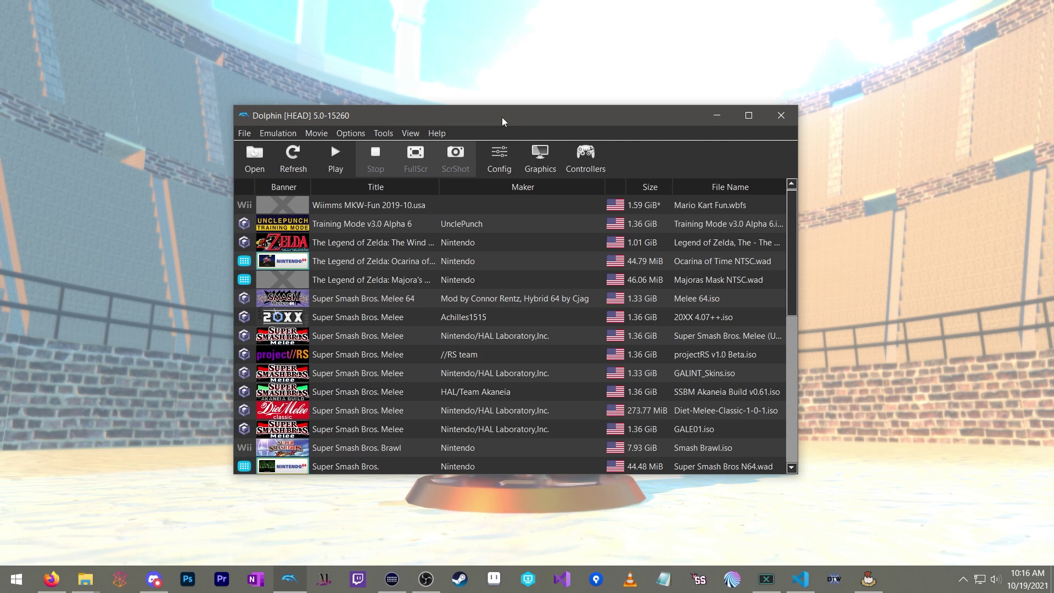
{"action": "left_click", "coordinate": [263, 157]}
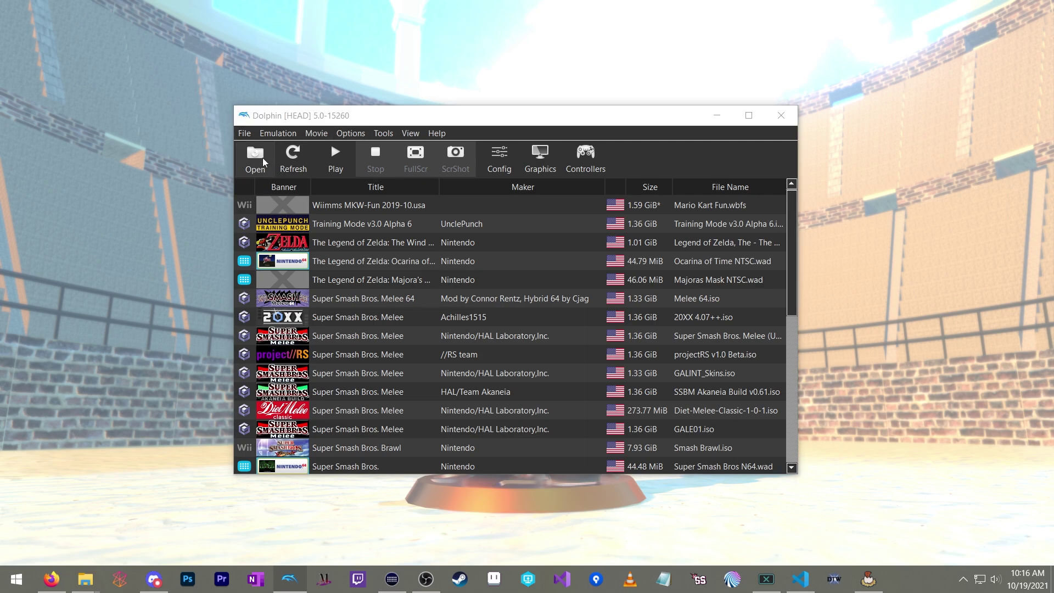
{"action": "left_click", "coordinate": [440, 227]}
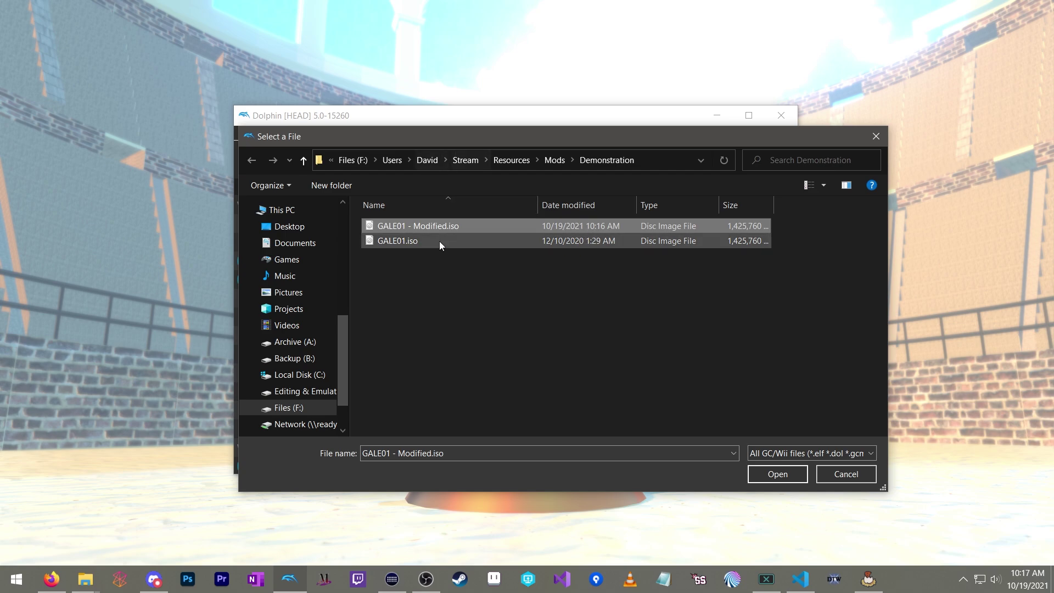
{"action": "left_click", "coordinate": [777, 474]}
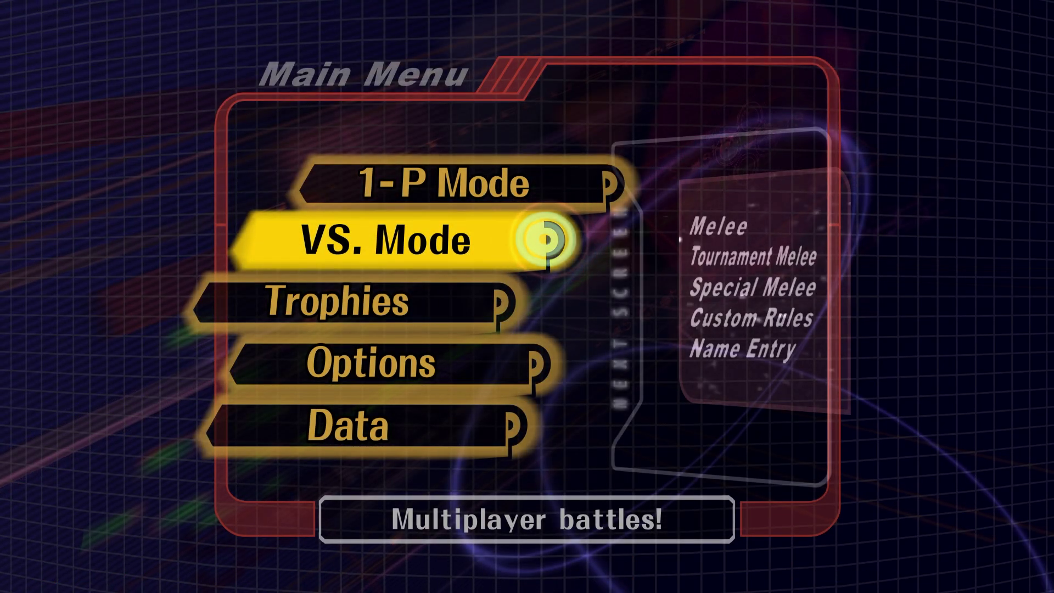
- Enter Fixed-Camera Mode under Special Melee in the game's VS. Mode
{"action": "key", "text": "Return"}
{"action": "key", "text": "Down"}
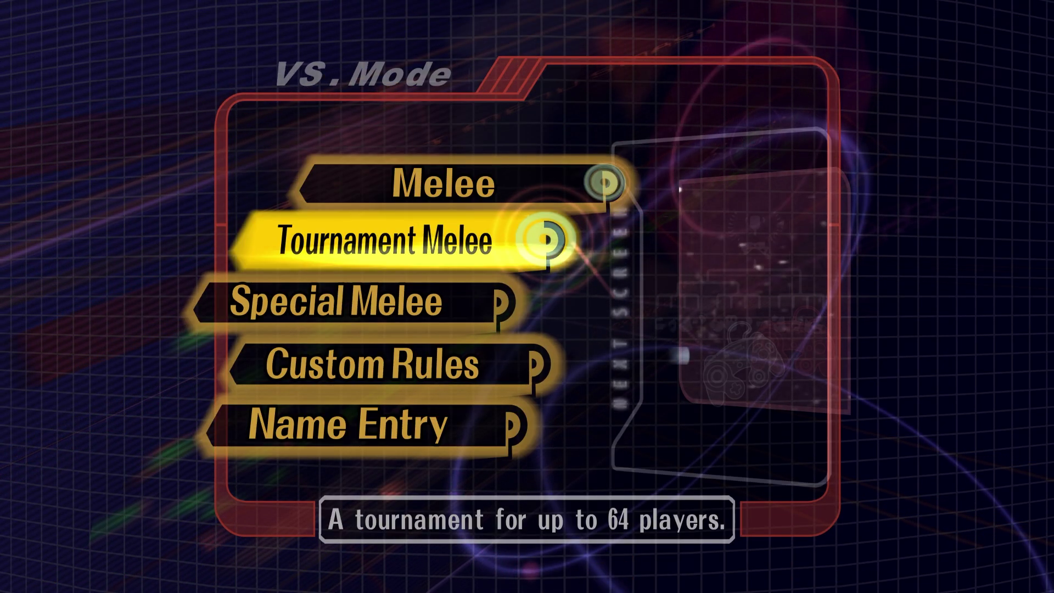
{"action": "key", "text": "Down"}
{"action": "key", "text": "Return"}
{"action": "key", "text": "Up"}
{"action": "key", "text": "Up"}
{"action": "key", "text": "Up"}
{"action": "key", "text": "Up"}
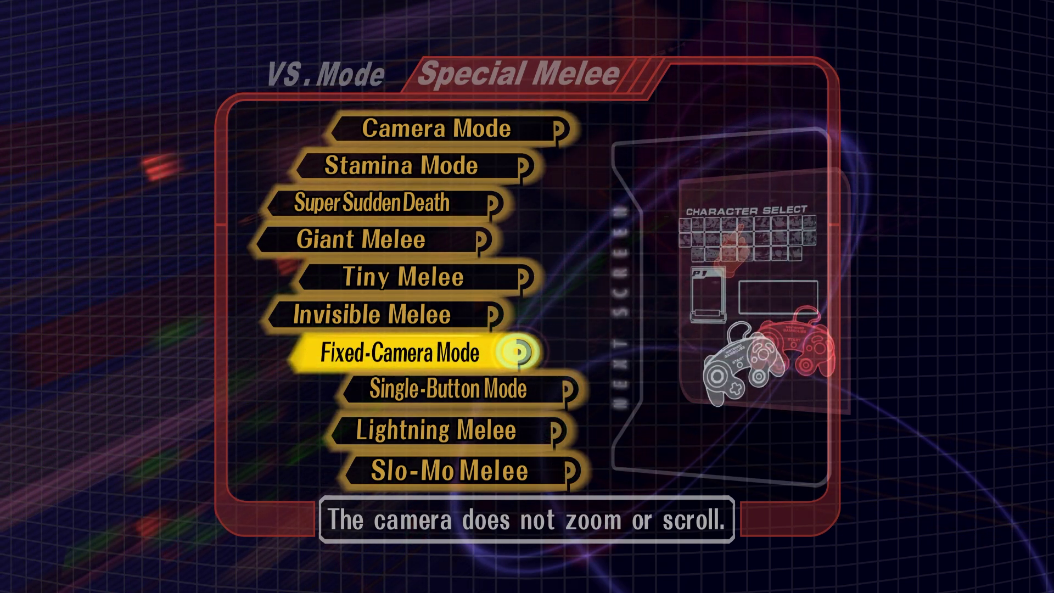
{"action": "key", "text": "Return"}
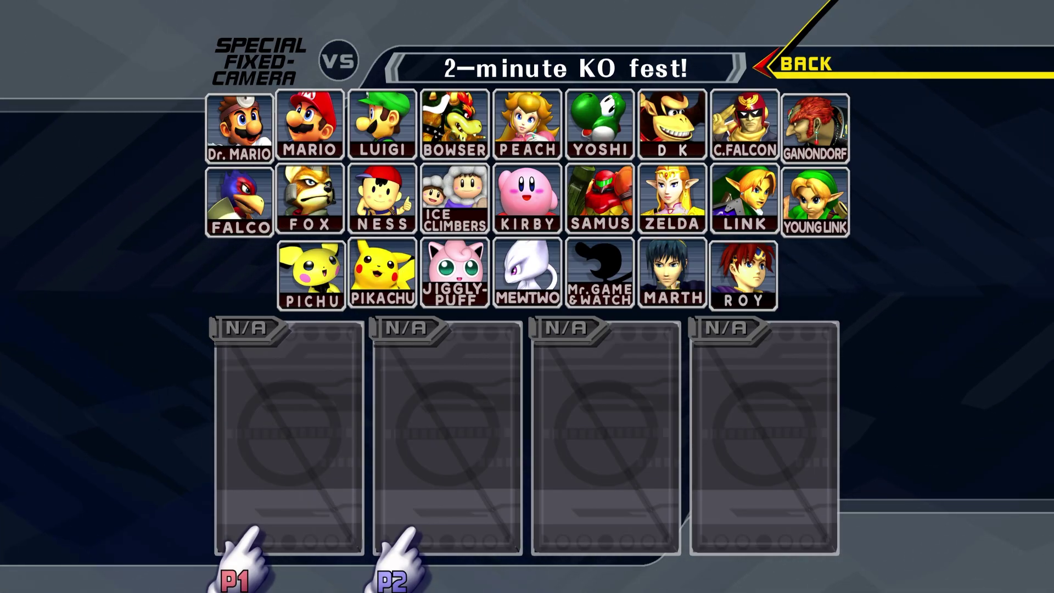
- Choose Fox for player 1 and turn the time limit off in the custom rules
{"action": "key", "text": "Up"}
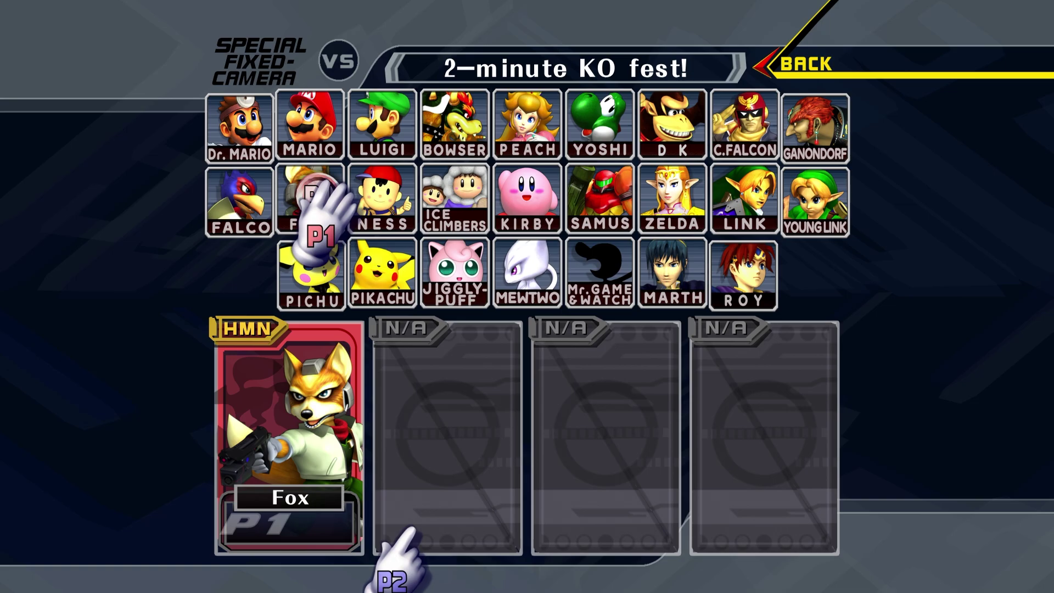
{"action": "key", "text": "Right"}
{"action": "key", "text": "Up"}
{"action": "key", "text": "Return"}
{"action": "key", "text": "Down"}
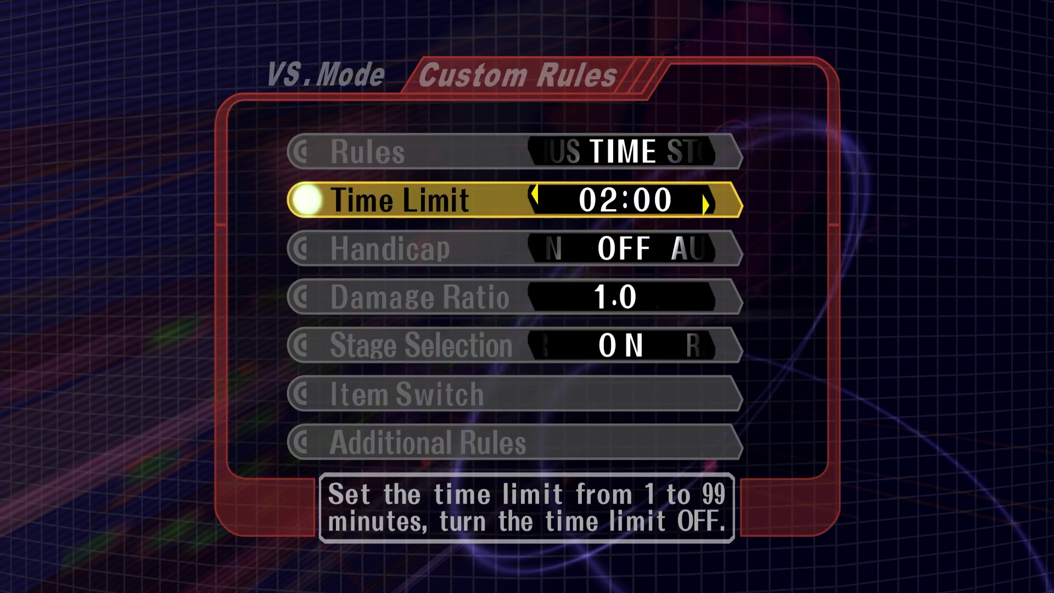
{"action": "key", "text": "Left"}
{"action": "key", "text": "Left"}
{"action": "key", "text": "Escape"}
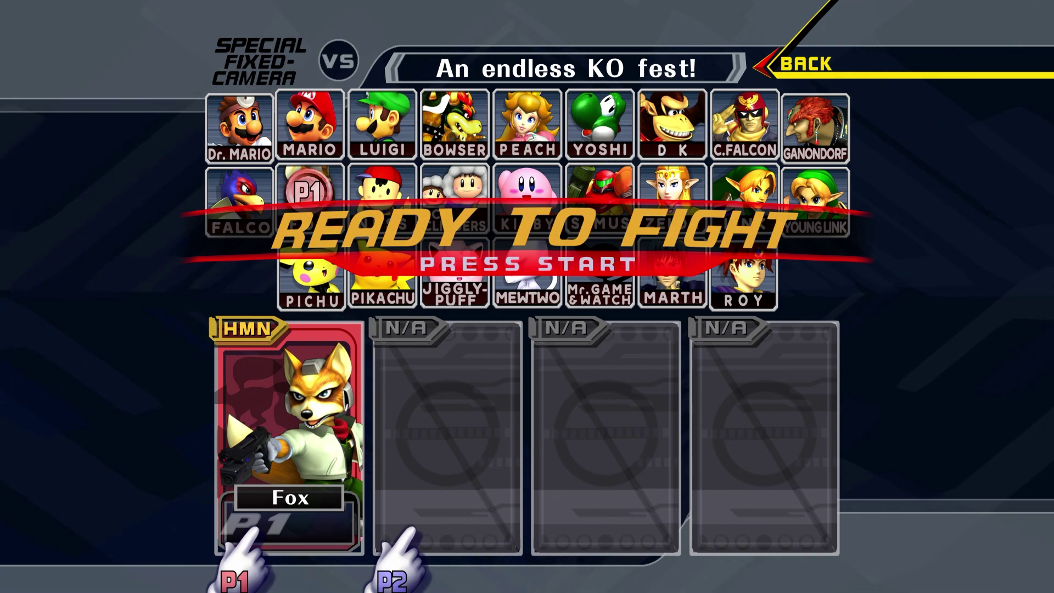
- Proceed past the character selection screen with Fox as the only fighter
{"action": "key", "text": "Return"}
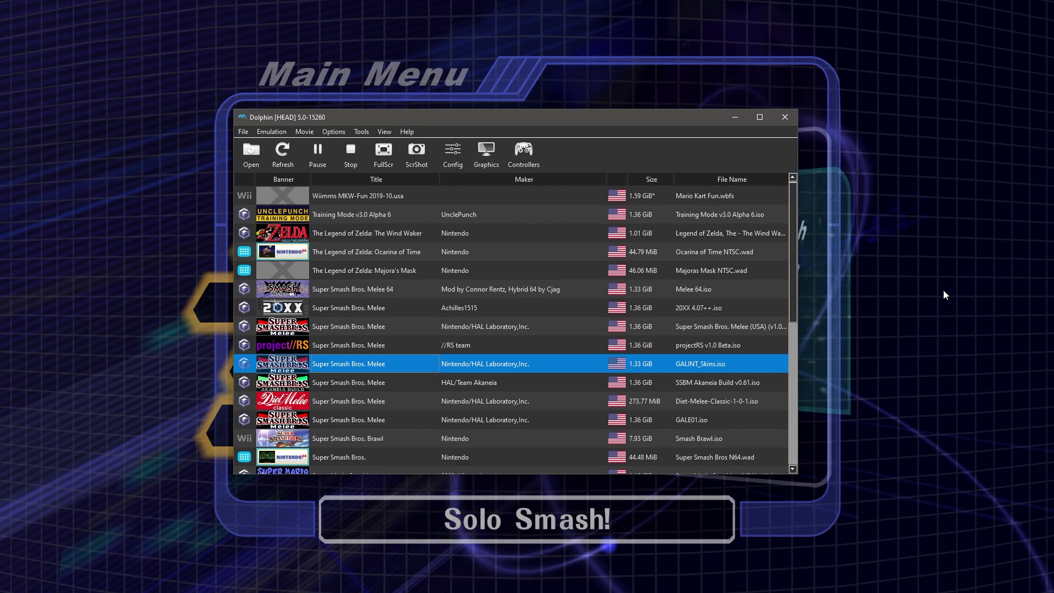
- Enable Free Look for manipulating the in-game camera and close its settings
{"action": "left_click", "coordinate": [333, 132]}
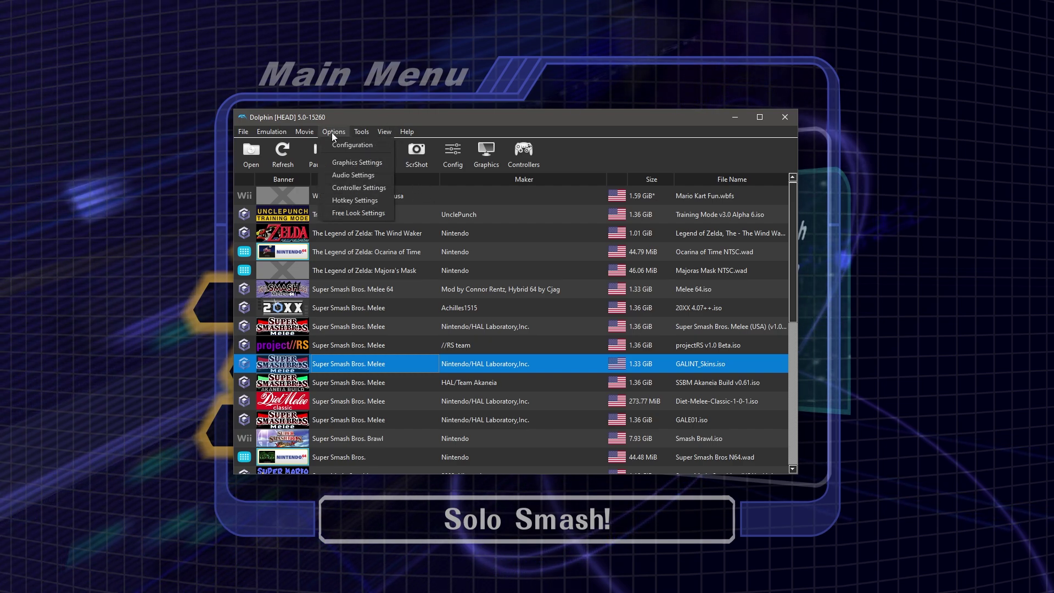
{"action": "left_click", "coordinate": [358, 212]}
{"action": "left_click", "coordinate": [460, 260]}
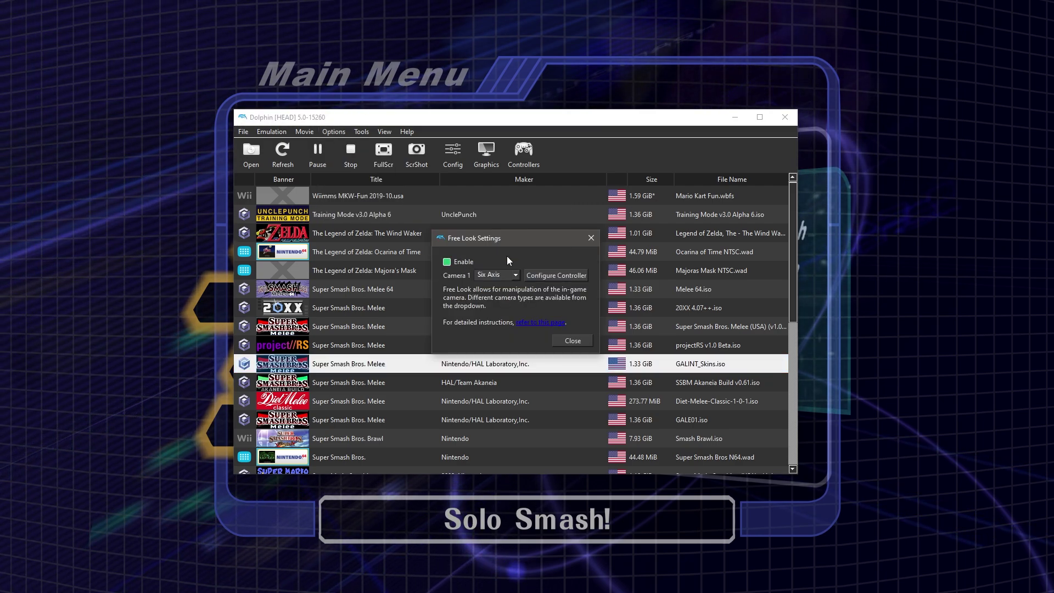
{"action": "left_click", "coordinate": [574, 341]}
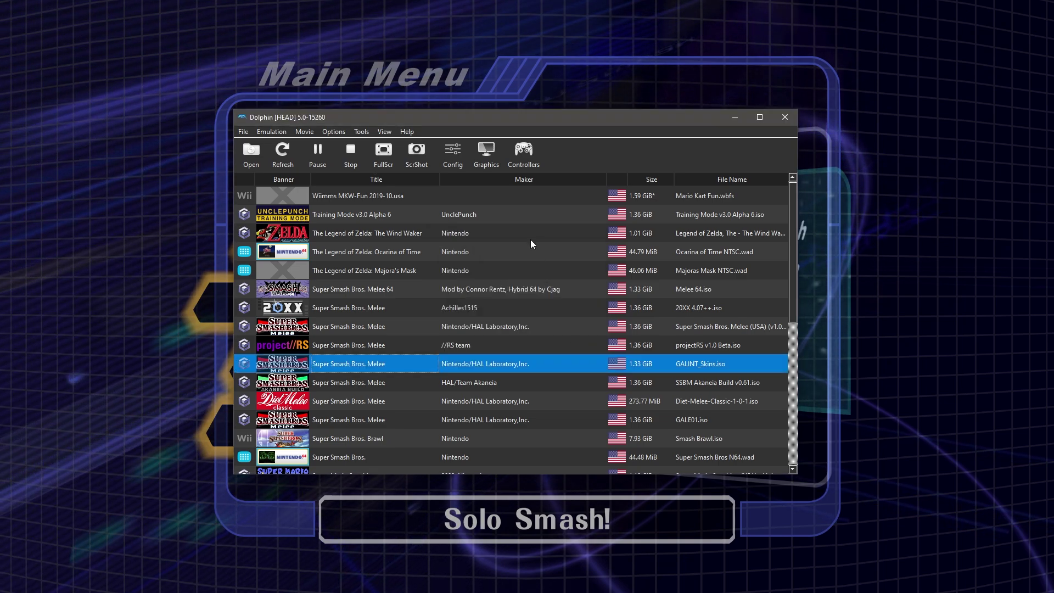
- Check the Advanced section of the Direct3D 12 graphics configuration
{"action": "left_click", "coordinate": [491, 152]}
{"action": "left_click", "coordinate": [542, 159]}
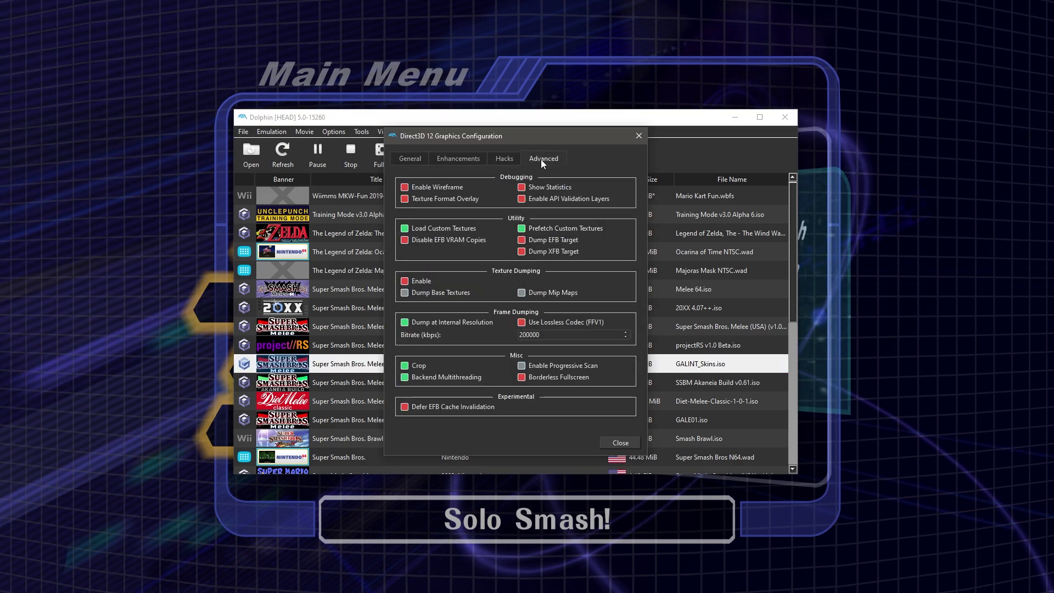
{"action": "left_click", "coordinate": [639, 136]}
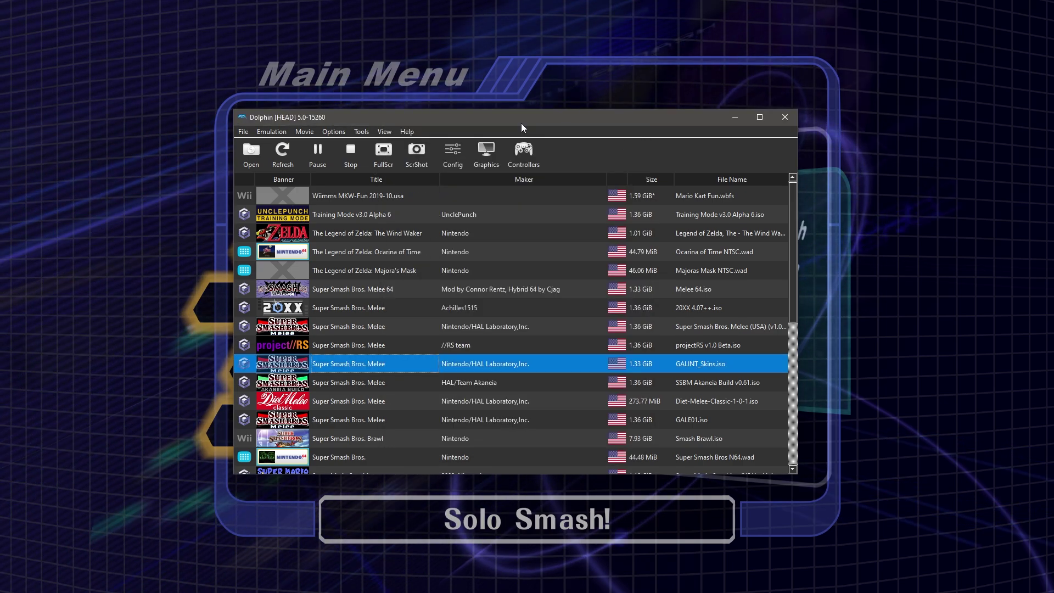
{"action": "left_click", "coordinate": [338, 130]}
{"action": "left_click", "coordinate": [339, 133]}
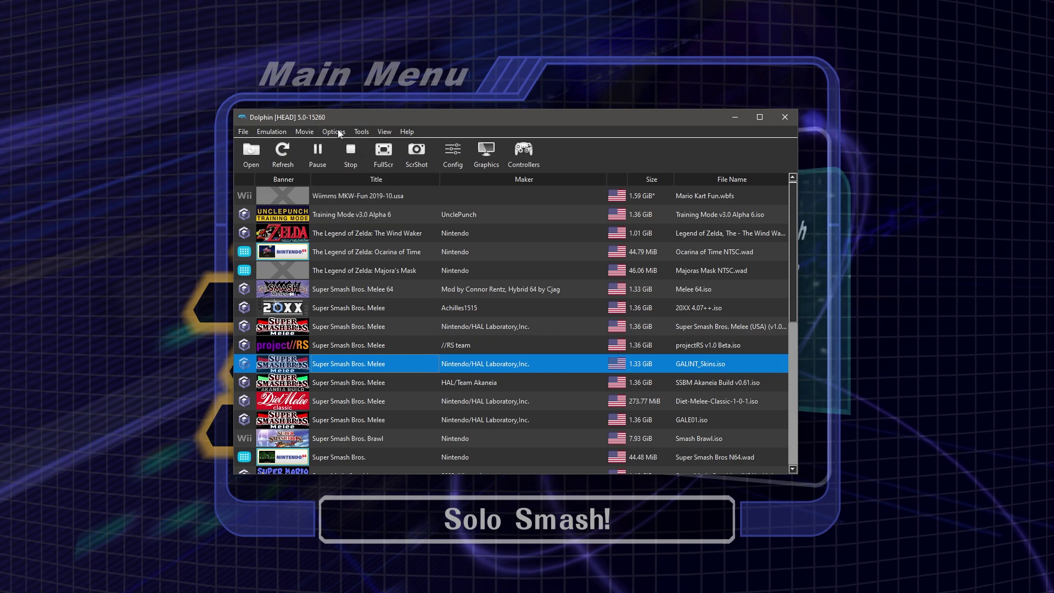
{"action": "left_click", "coordinate": [434, 78]}
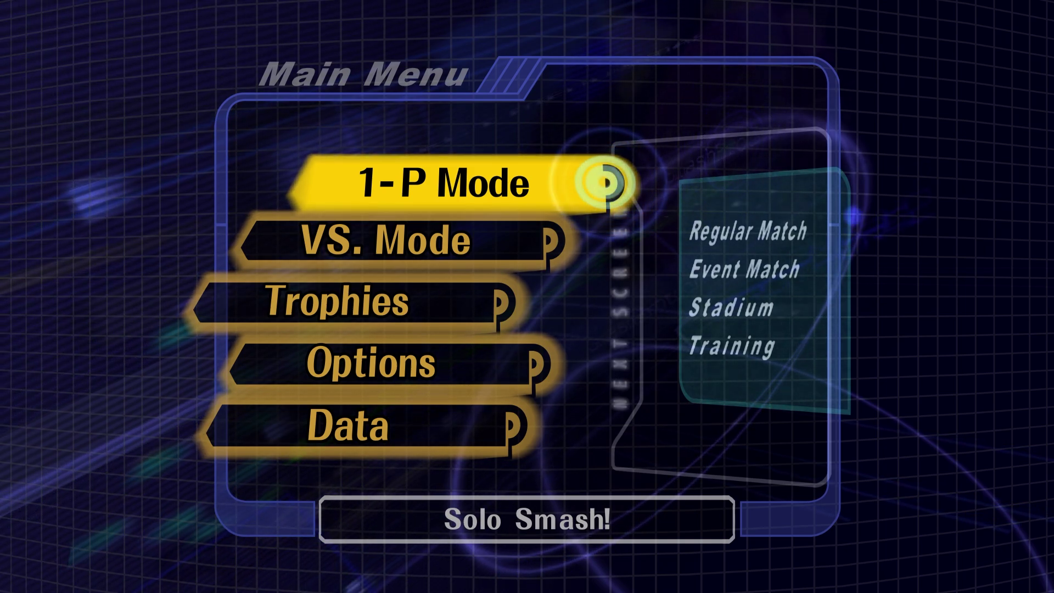
- Examine the debugging, utility, dumping and miscellaneous options among Dolphin's advanced graphics settings
{"action": "key", "text": "alt+Tab"}
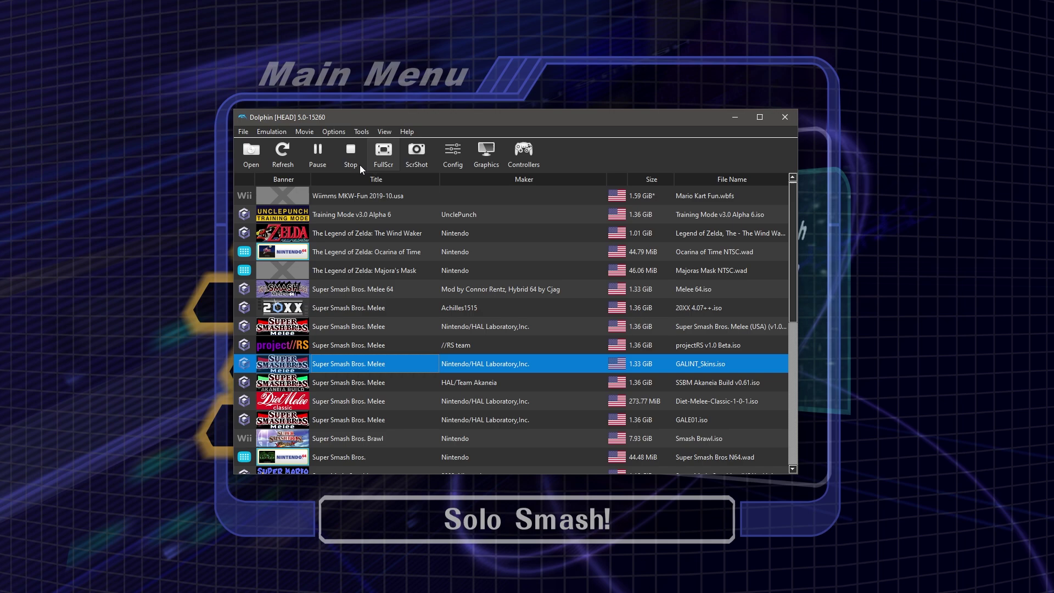
{"action": "left_click", "coordinate": [481, 158]}
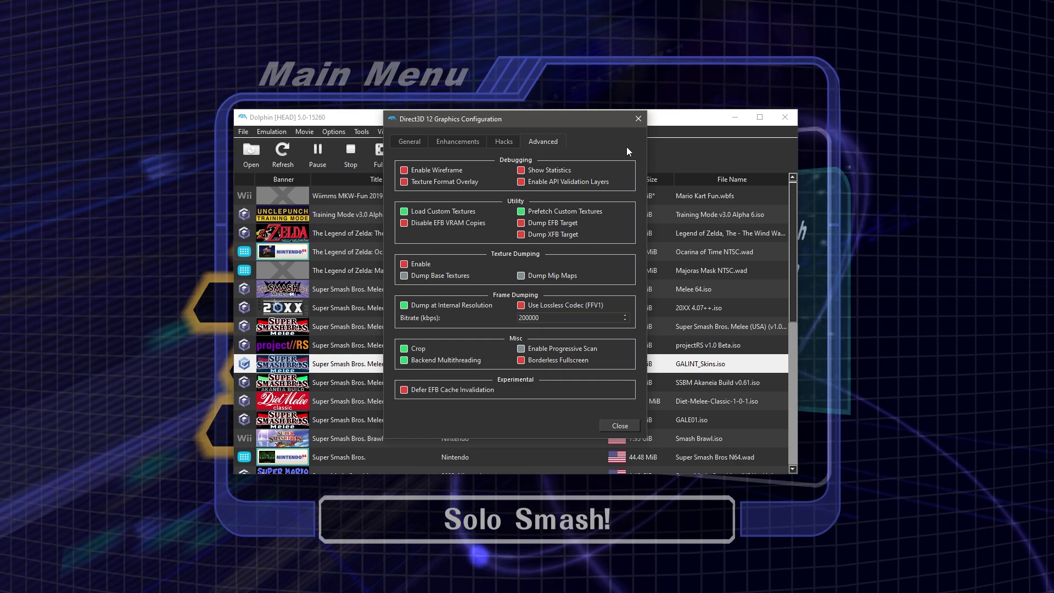
{"action": "left_click", "coordinate": [637, 119]}
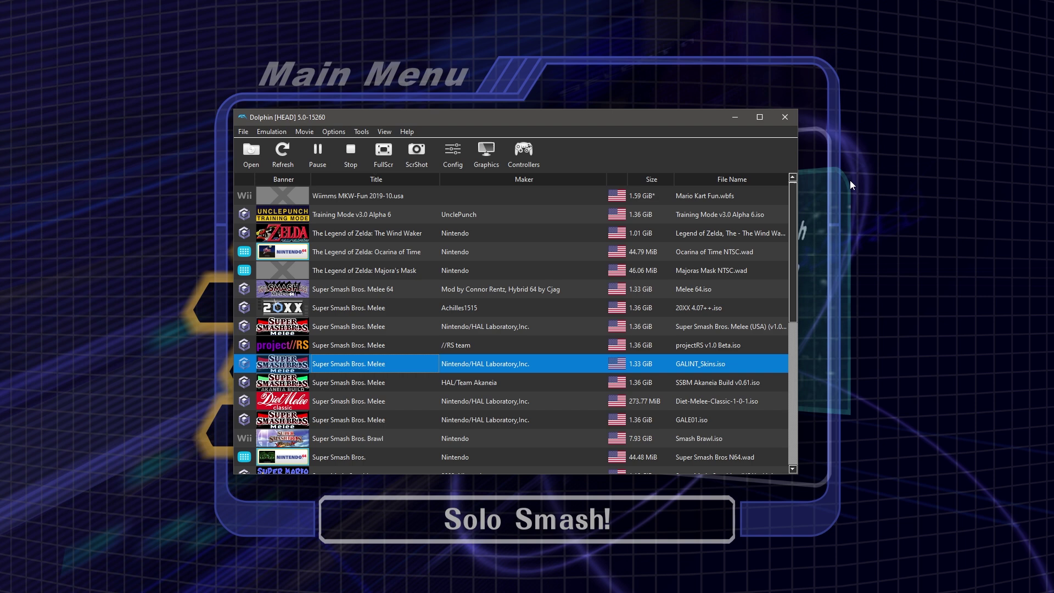
{"action": "left_click", "coordinate": [882, 196]}
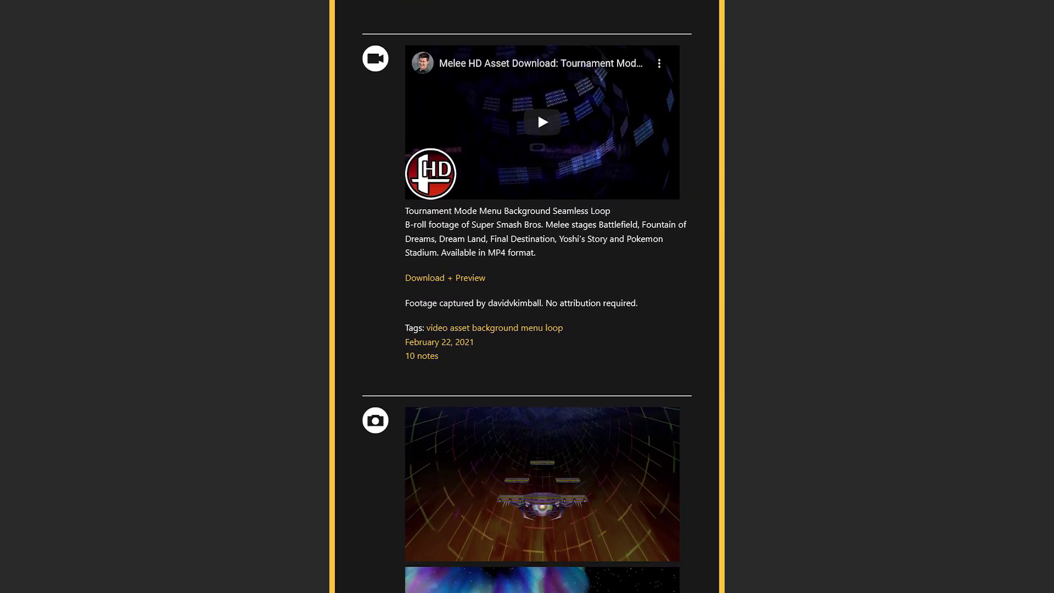
- Browse the Melee HD asset posts past the 1080p stage screenshots to the Stage B Roll footage
{"action": "scroll", "coordinate": [527, 296], "scroll_direction": "down", "scroll_amount": 9}
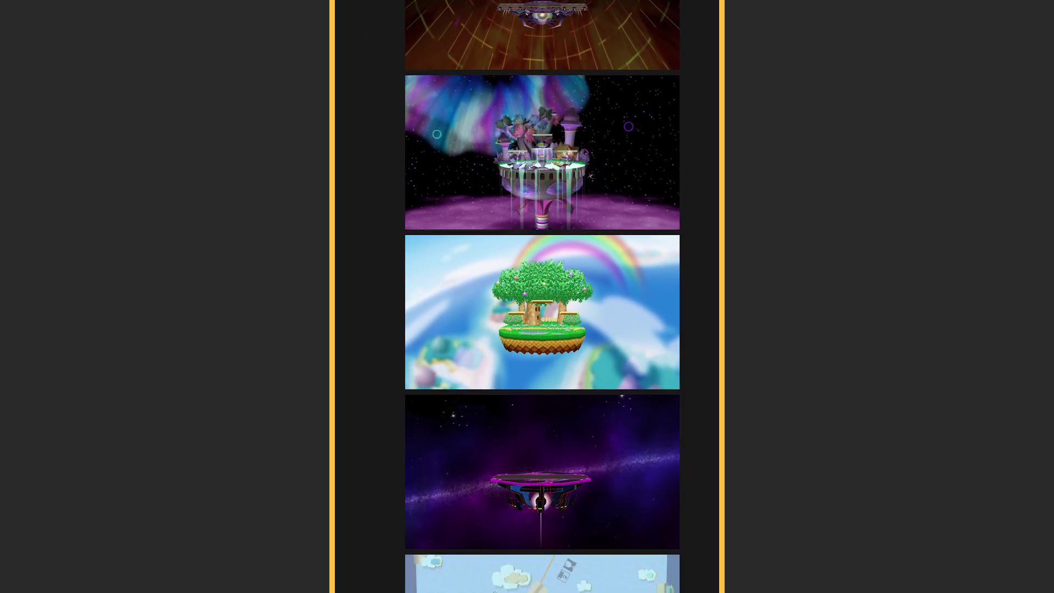
{"action": "scroll", "coordinate": [527, 297], "scroll_direction": "down", "scroll_amount": 9}
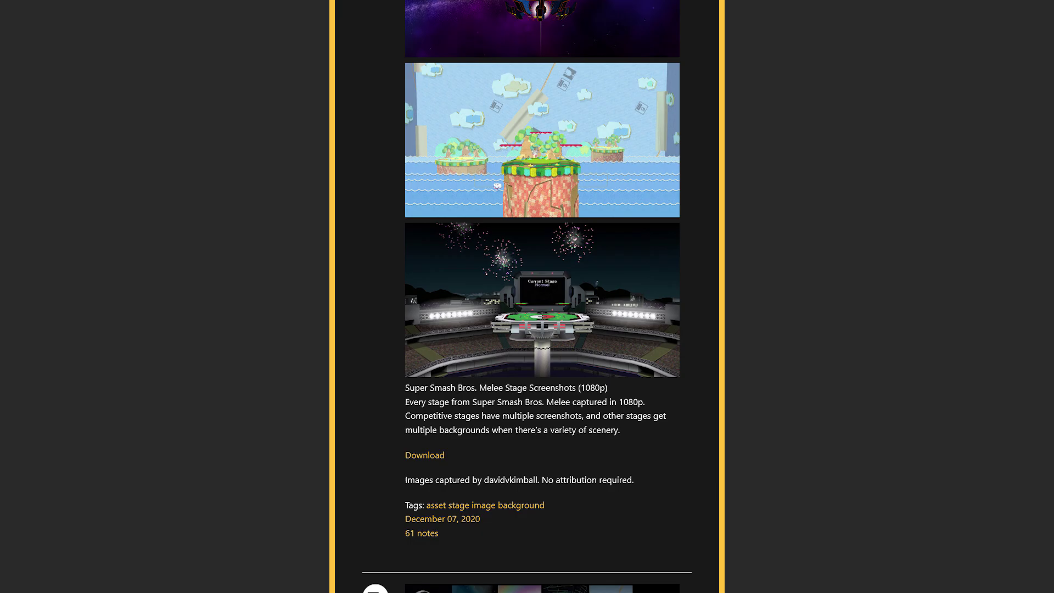
{"action": "scroll", "coordinate": [528, 297], "scroll_direction": "down", "scroll_amount": 9}
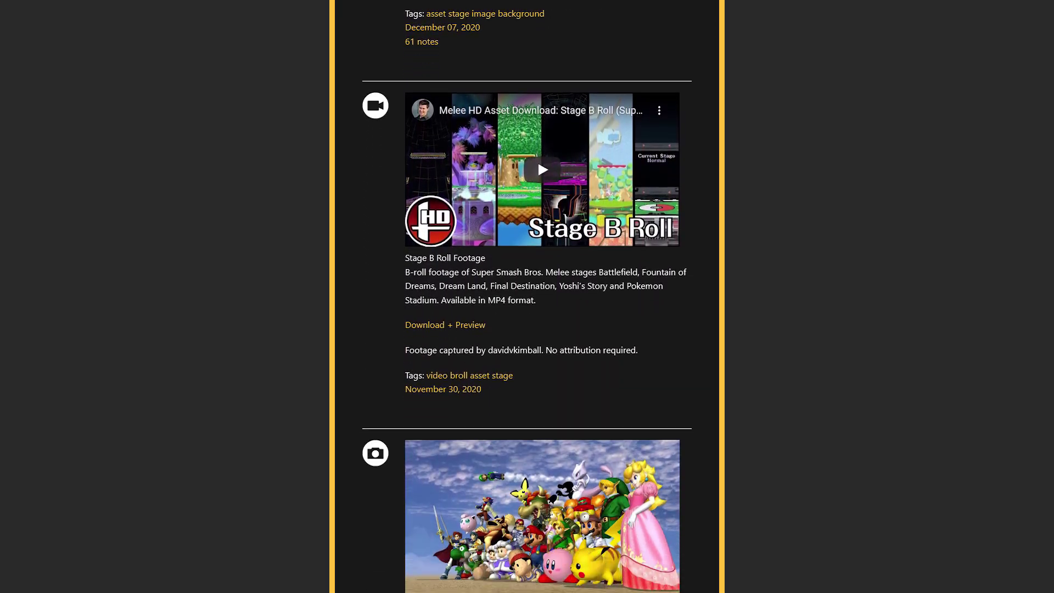